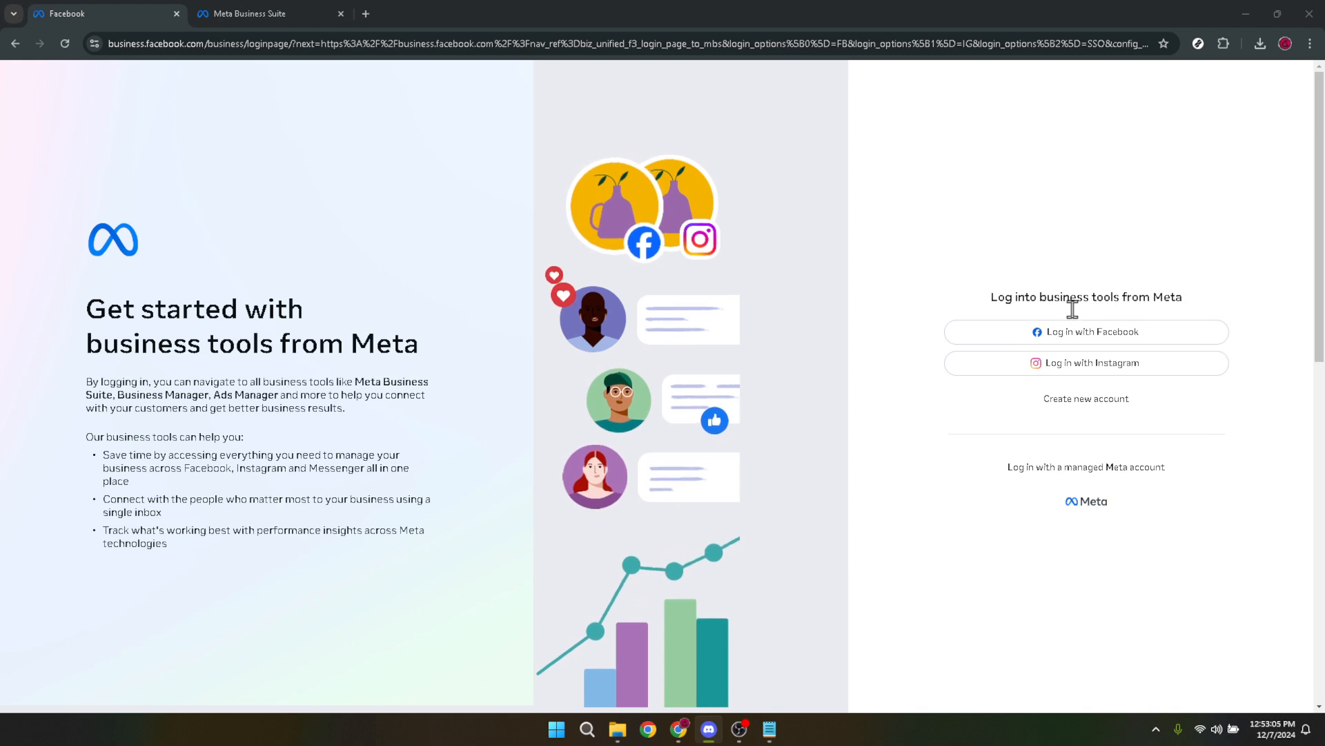
Go to Ads Manager from the ads section of Meta Business Suite and show the list of ads.
click(1080, 338)
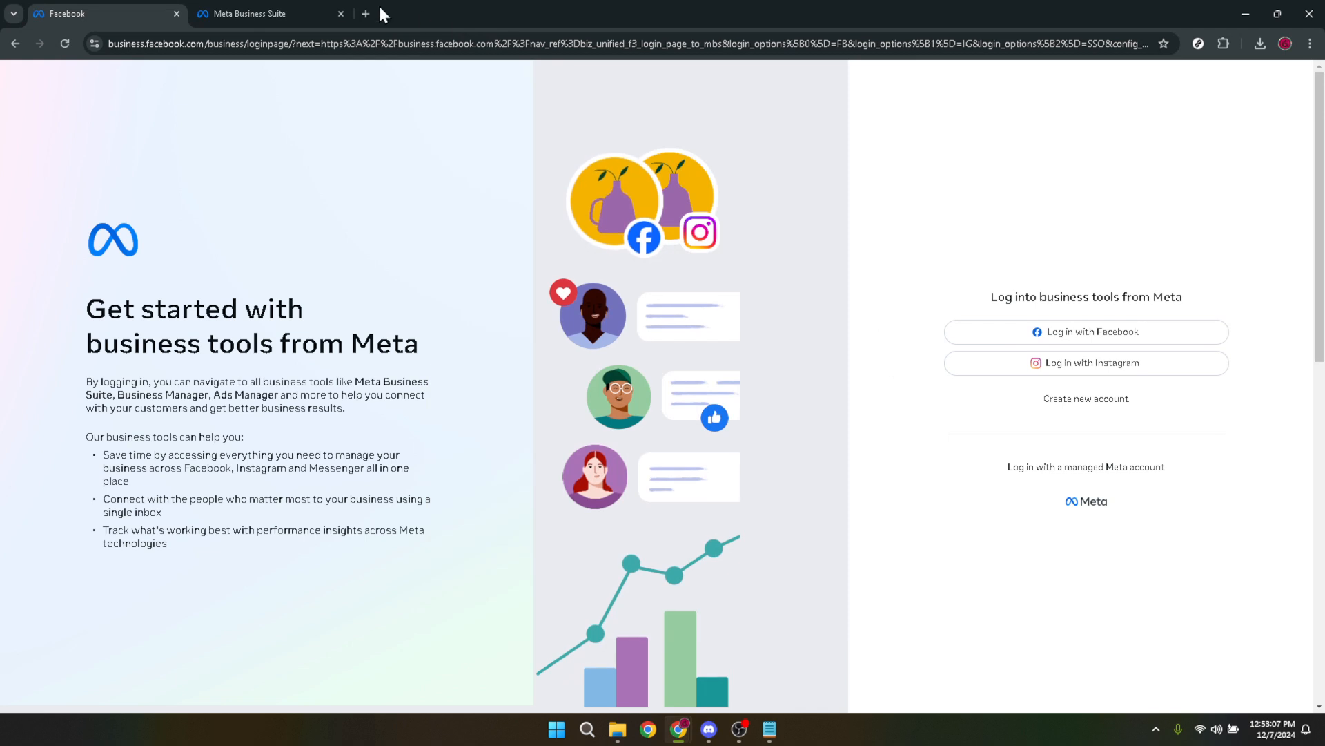
click(263, 11)
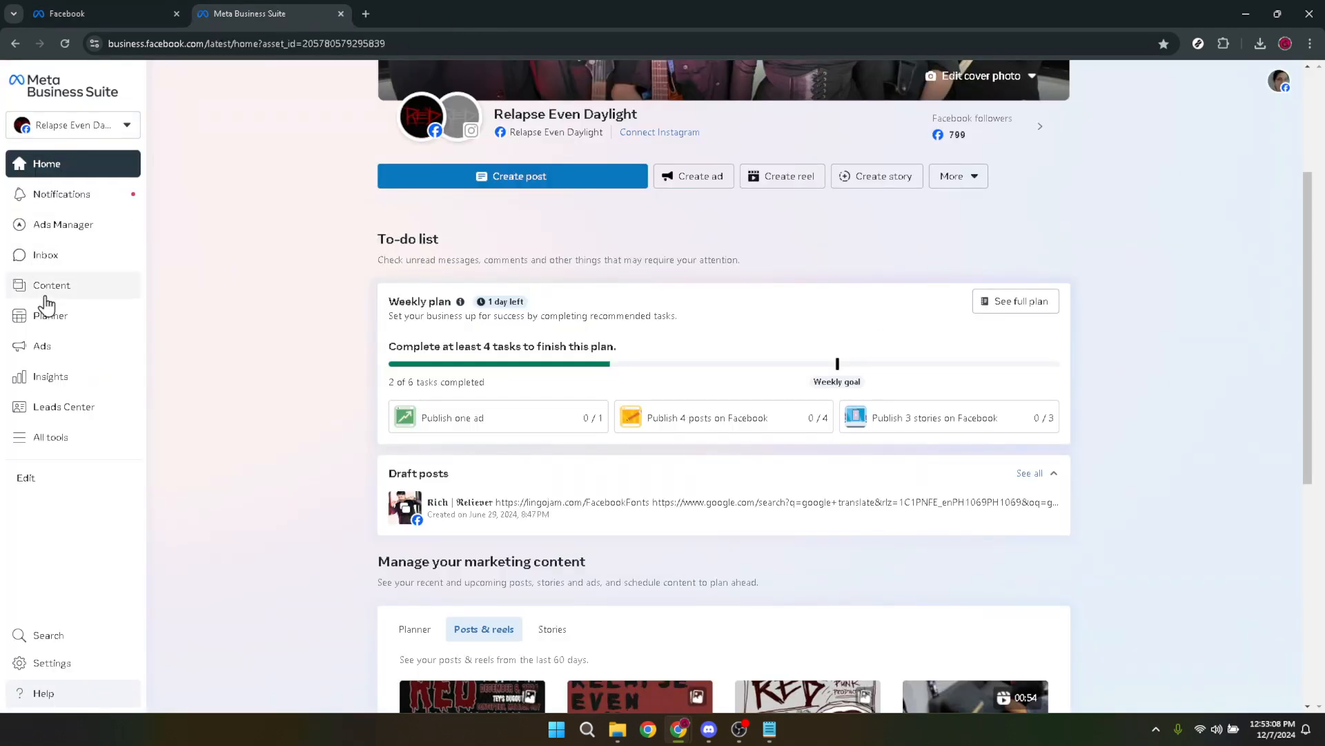
click(43, 350)
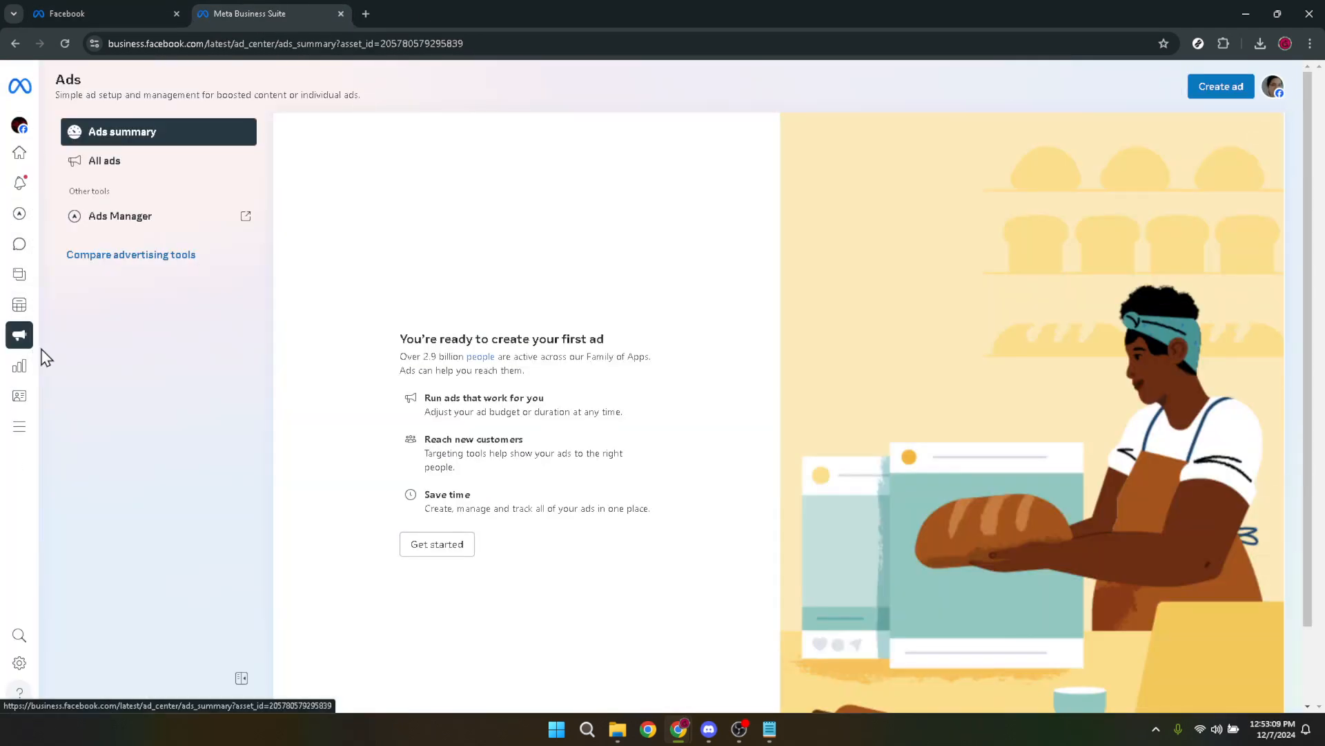
click(141, 220)
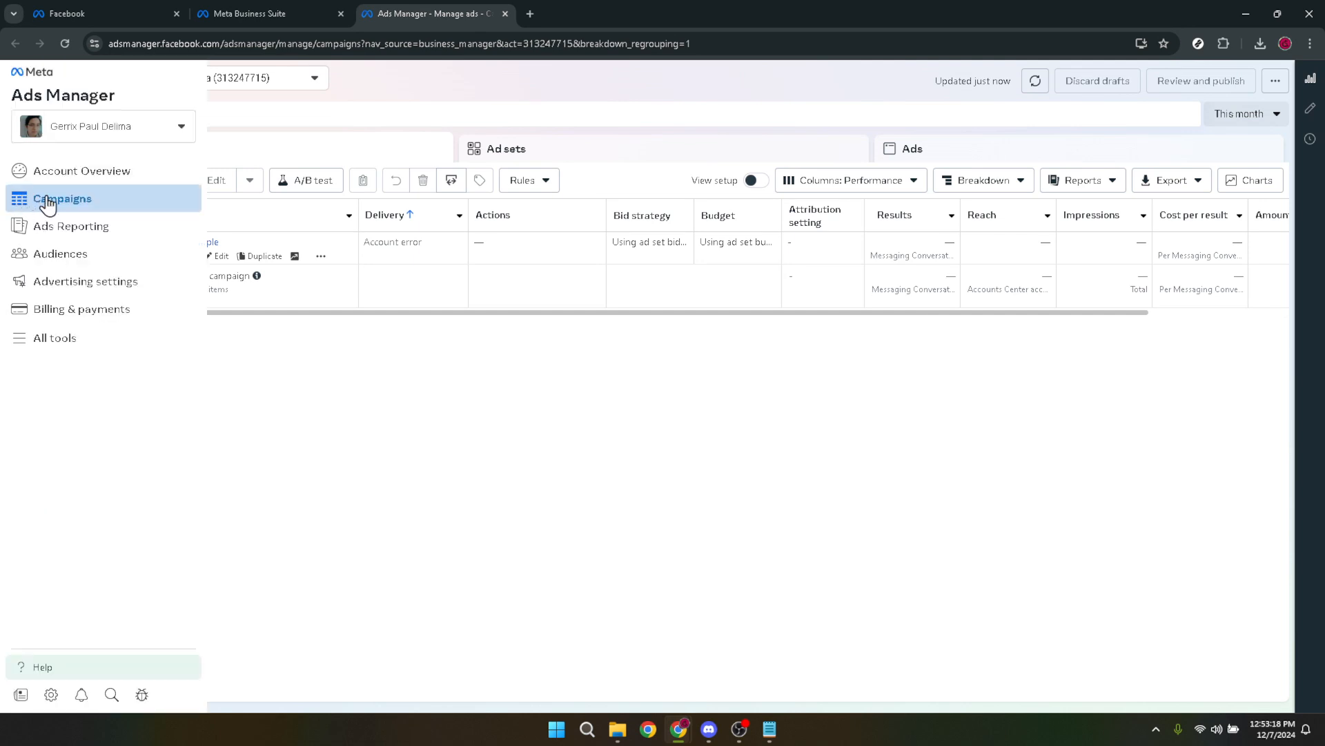
click(27, 202)
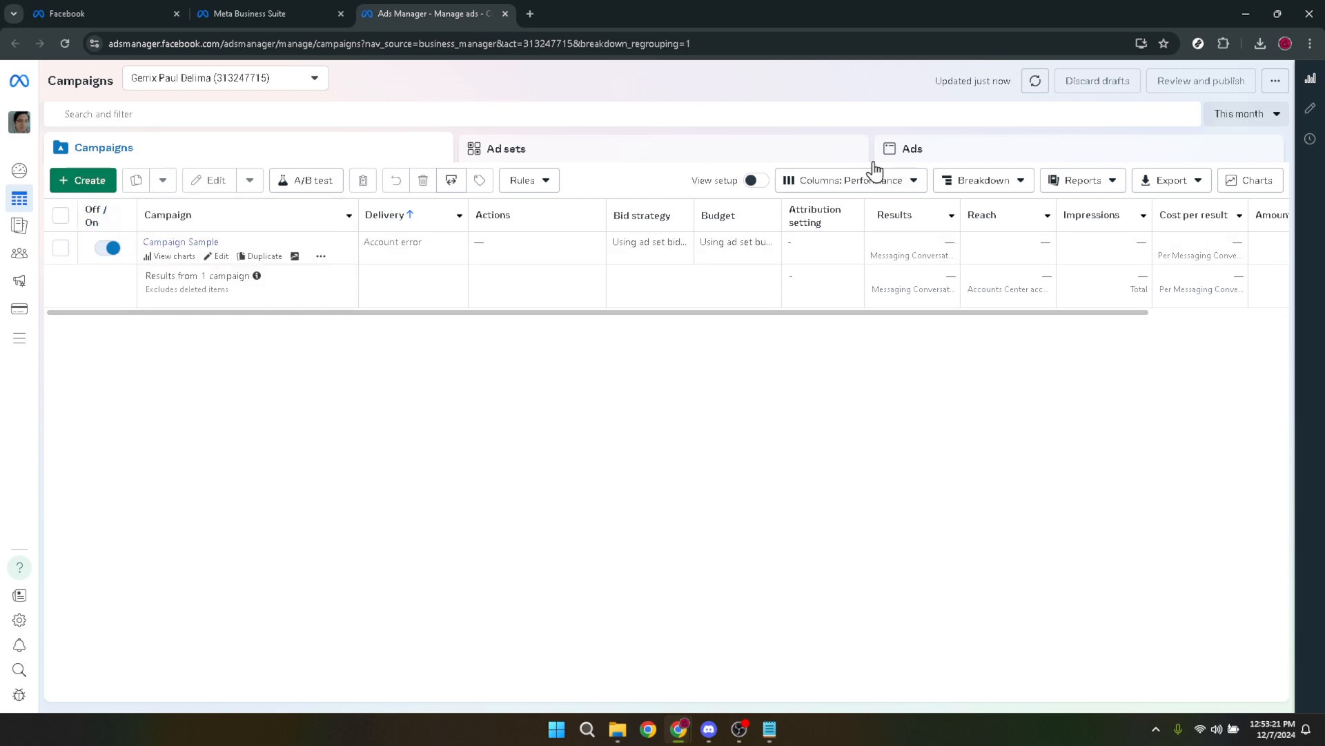
click(912, 152)
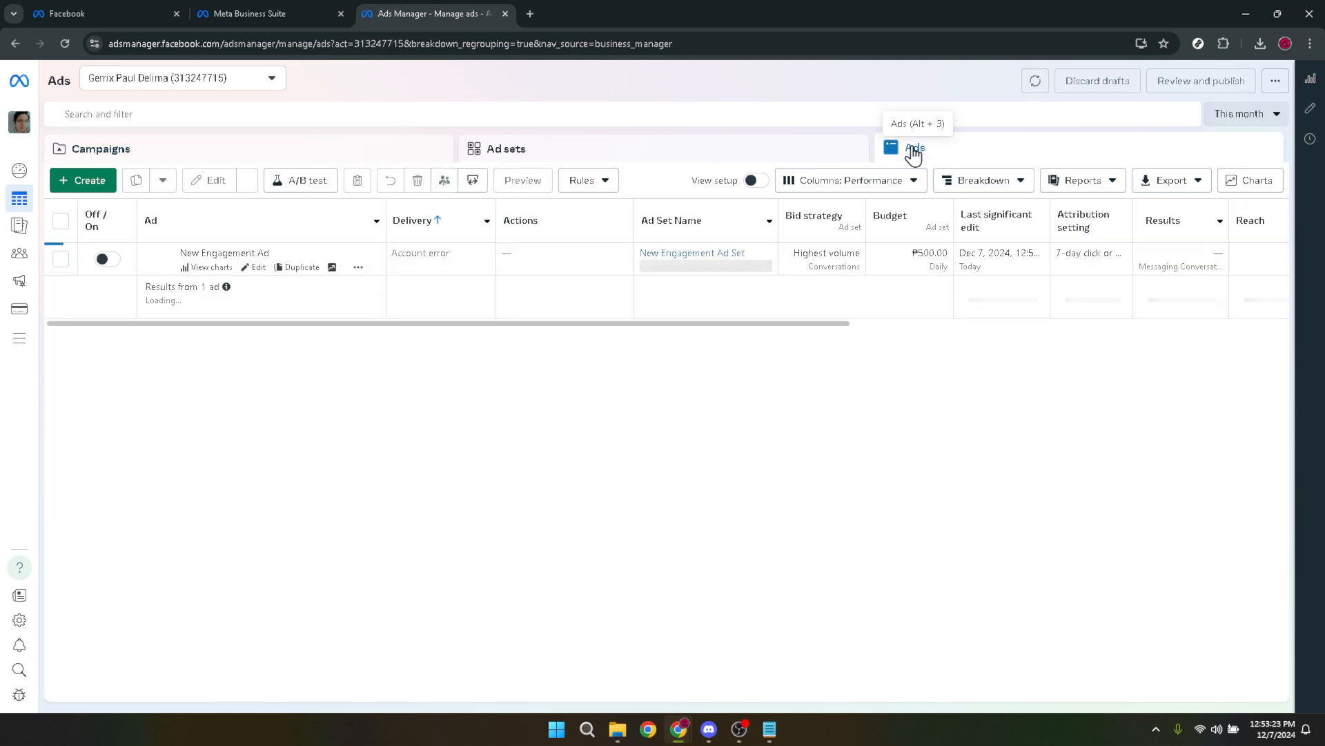
Create a new auction campaign with the Engagement objective using the manual engagement campaign setup.
click(81, 183)
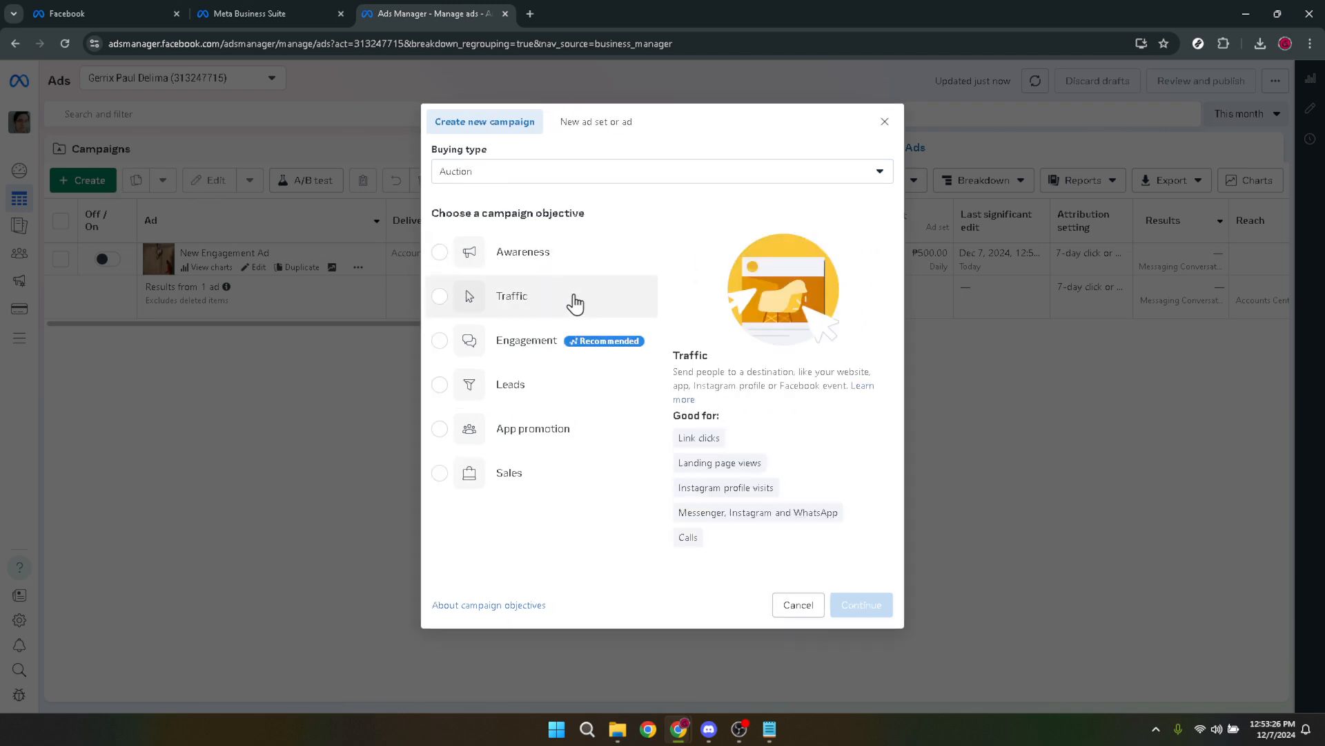
mouse_move(580, 354)
click(526, 346)
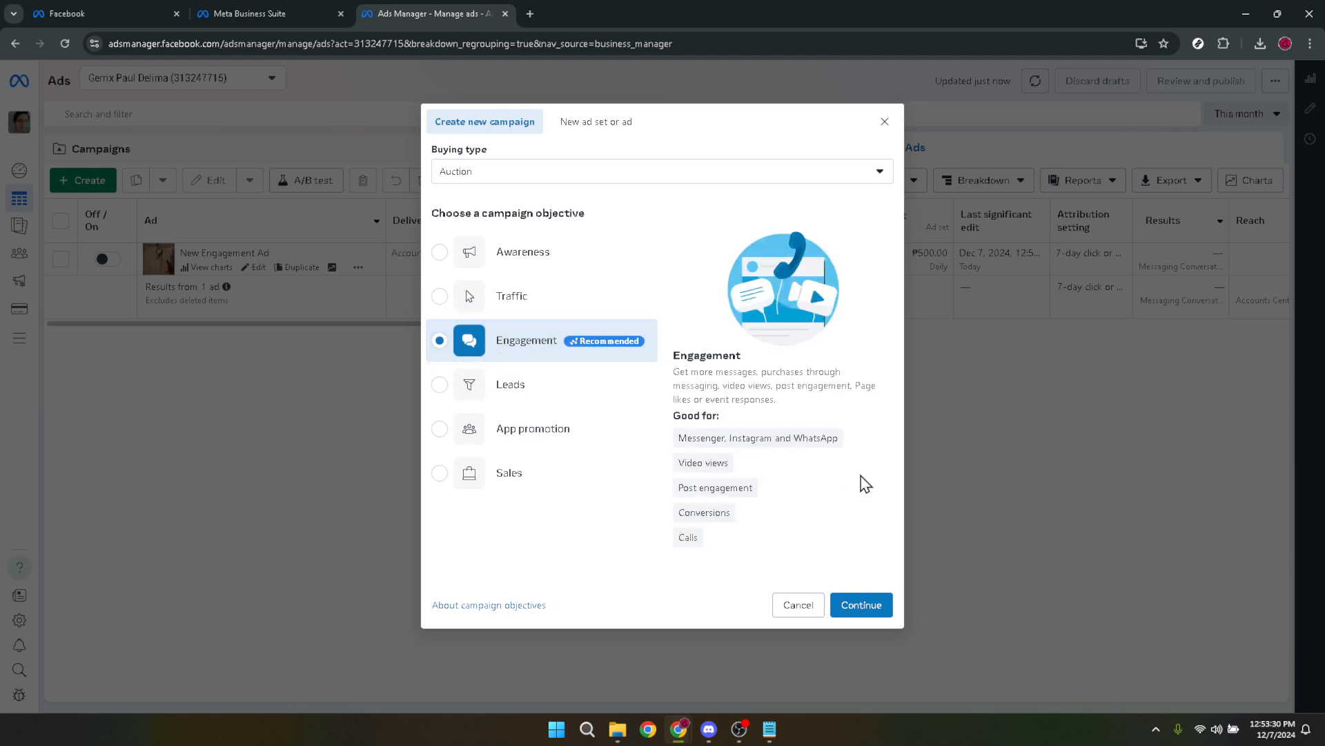
click(869, 615)
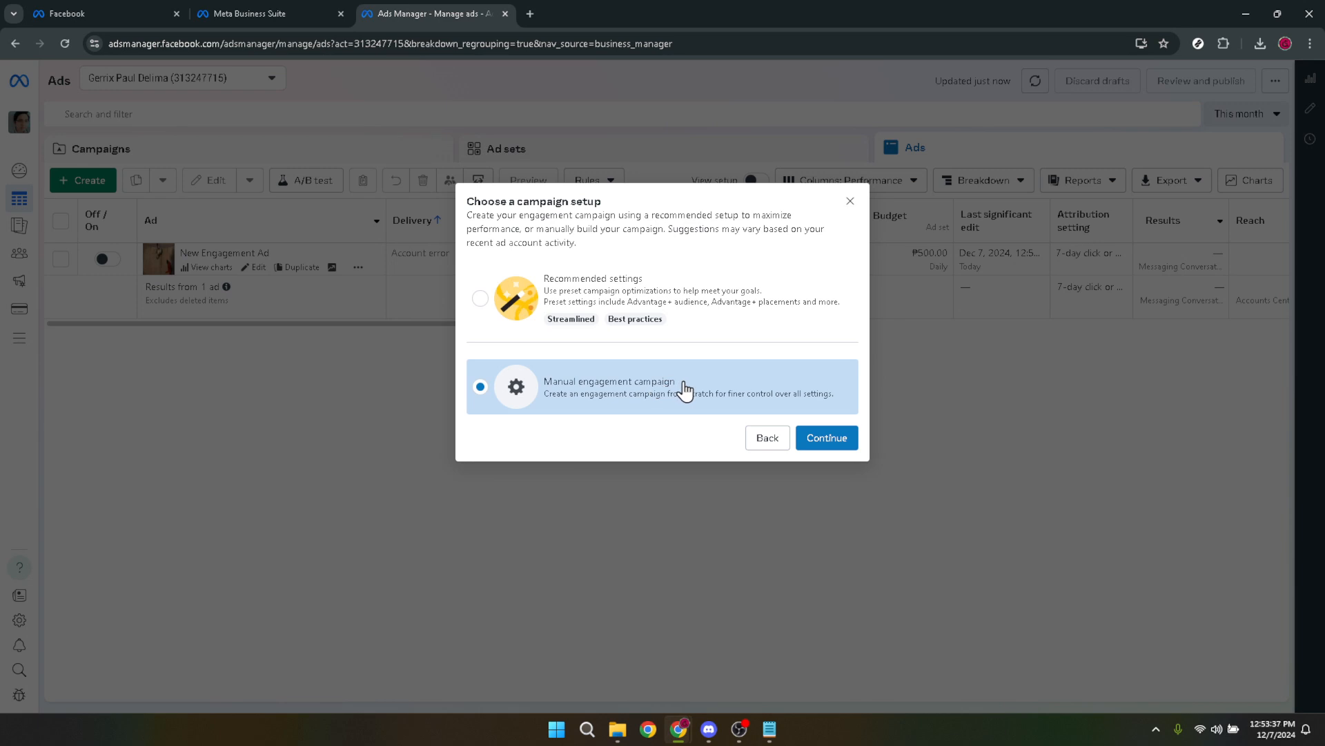
click(834, 442)
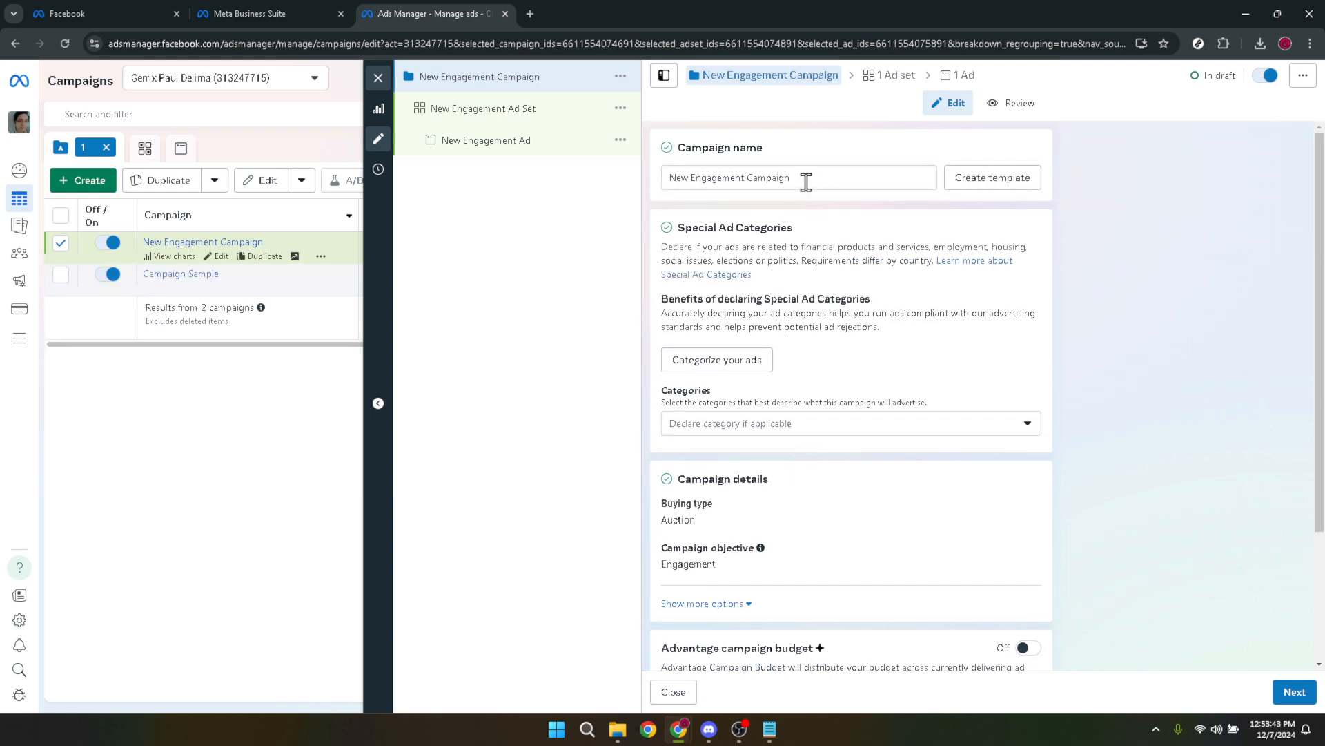
Review the new engagement campaign's settings, keep the defaults and continue to the ad set.
scroll(840, 236, down, 3)
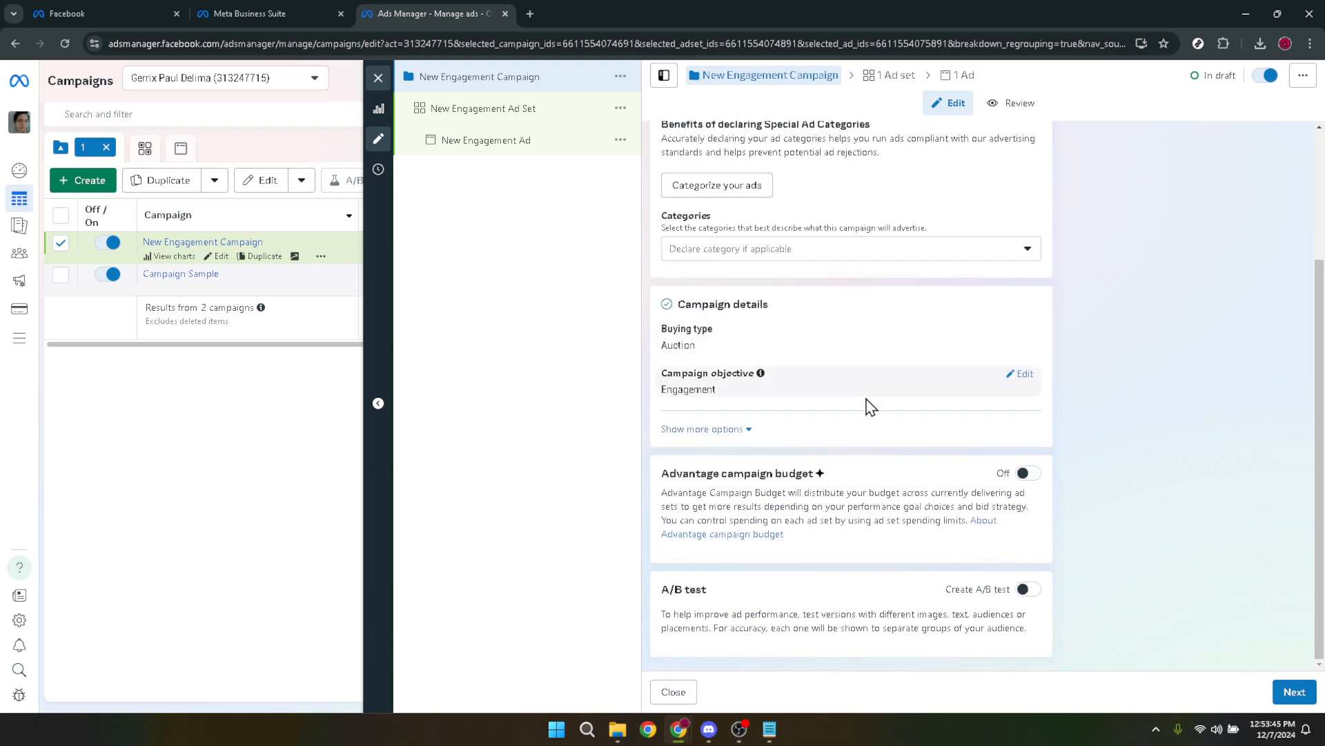
scroll(912, 467, up, 3)
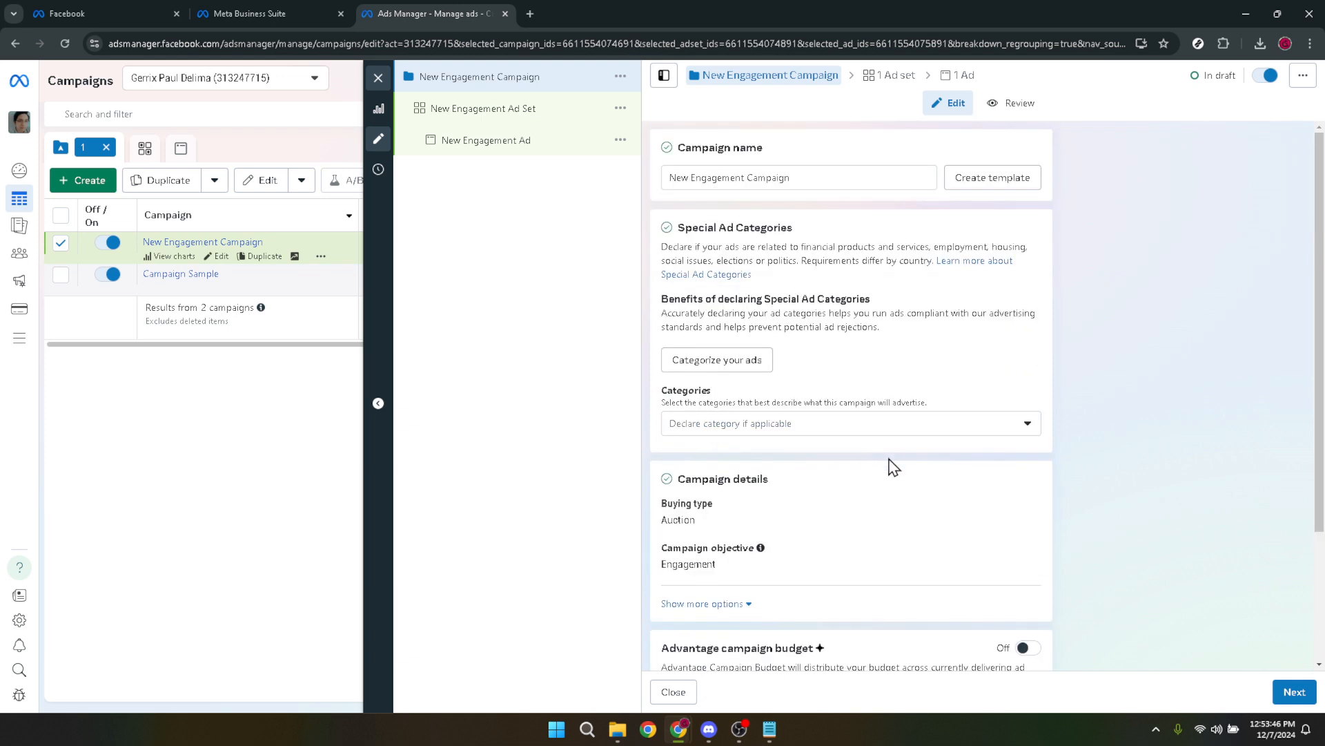
click(1295, 692)
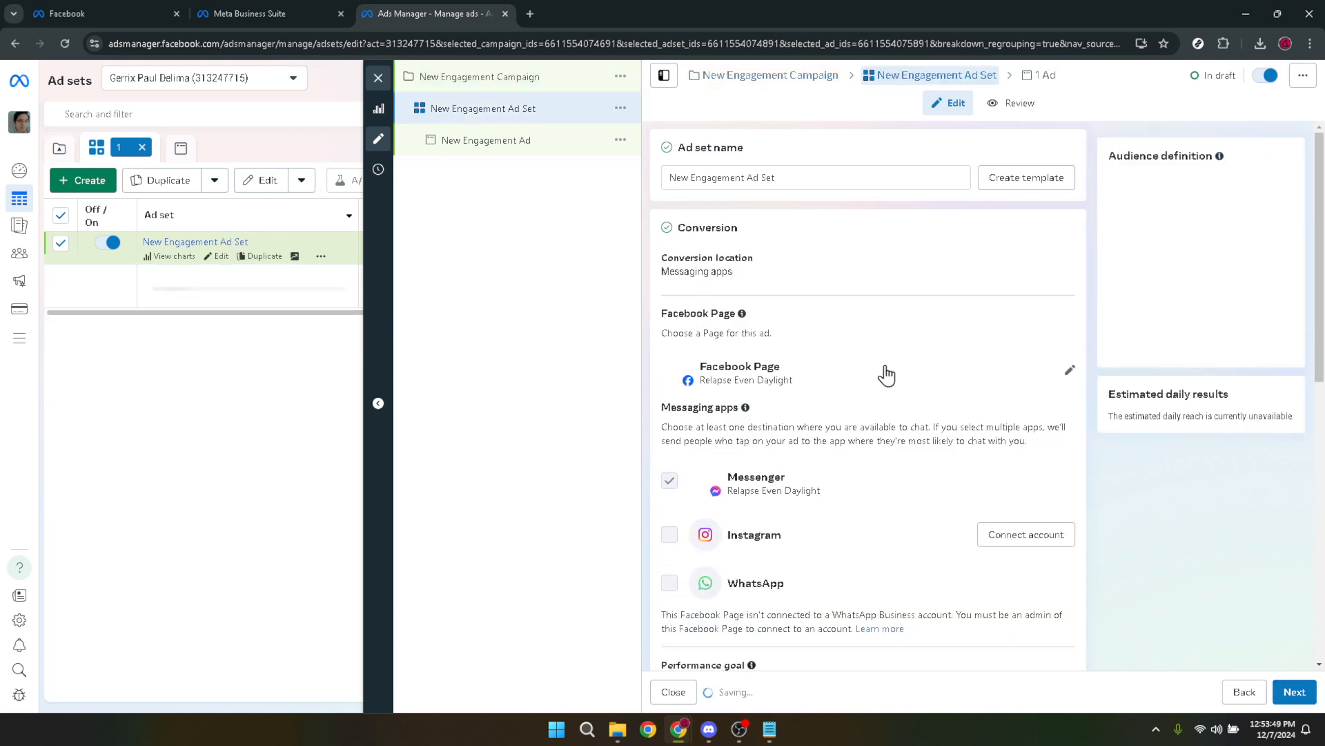
Set the ad set's daily budget to 500 PHP and continue to the ad level.
scroll(849, 379, down, 5)
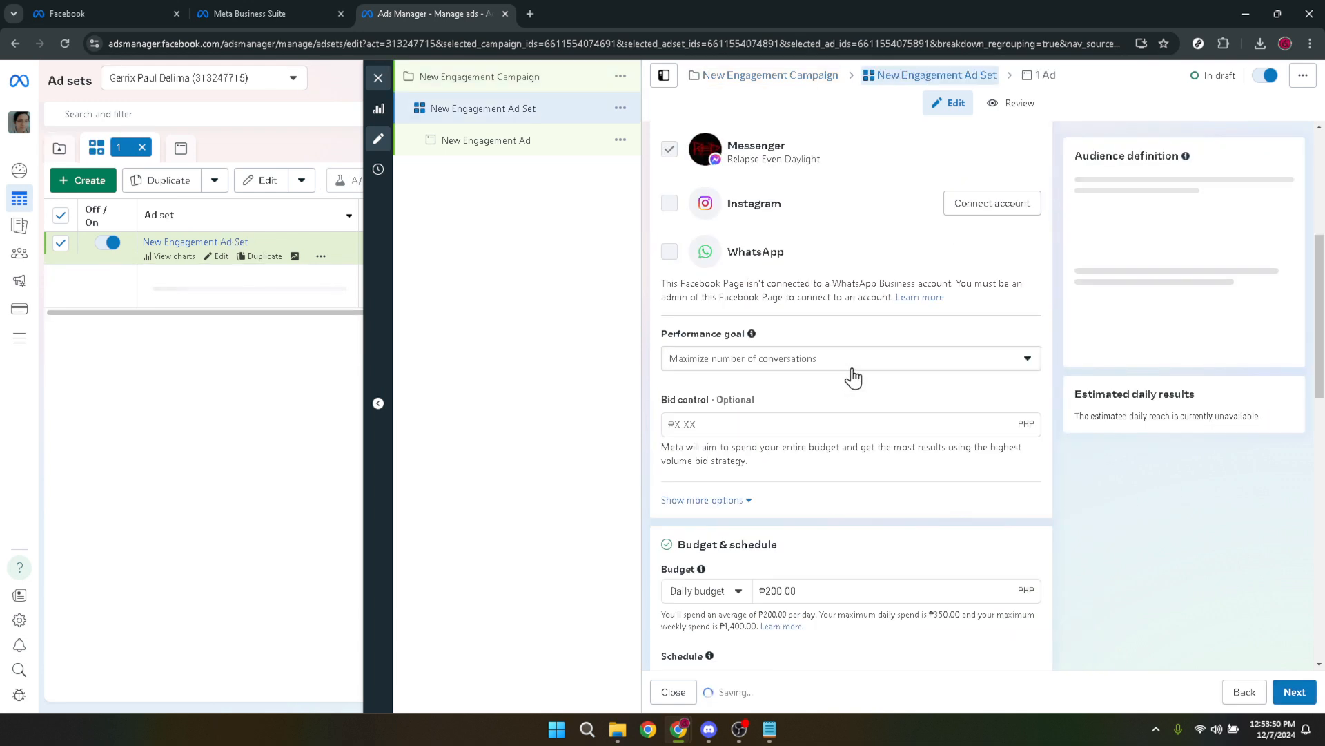
click(848, 590)
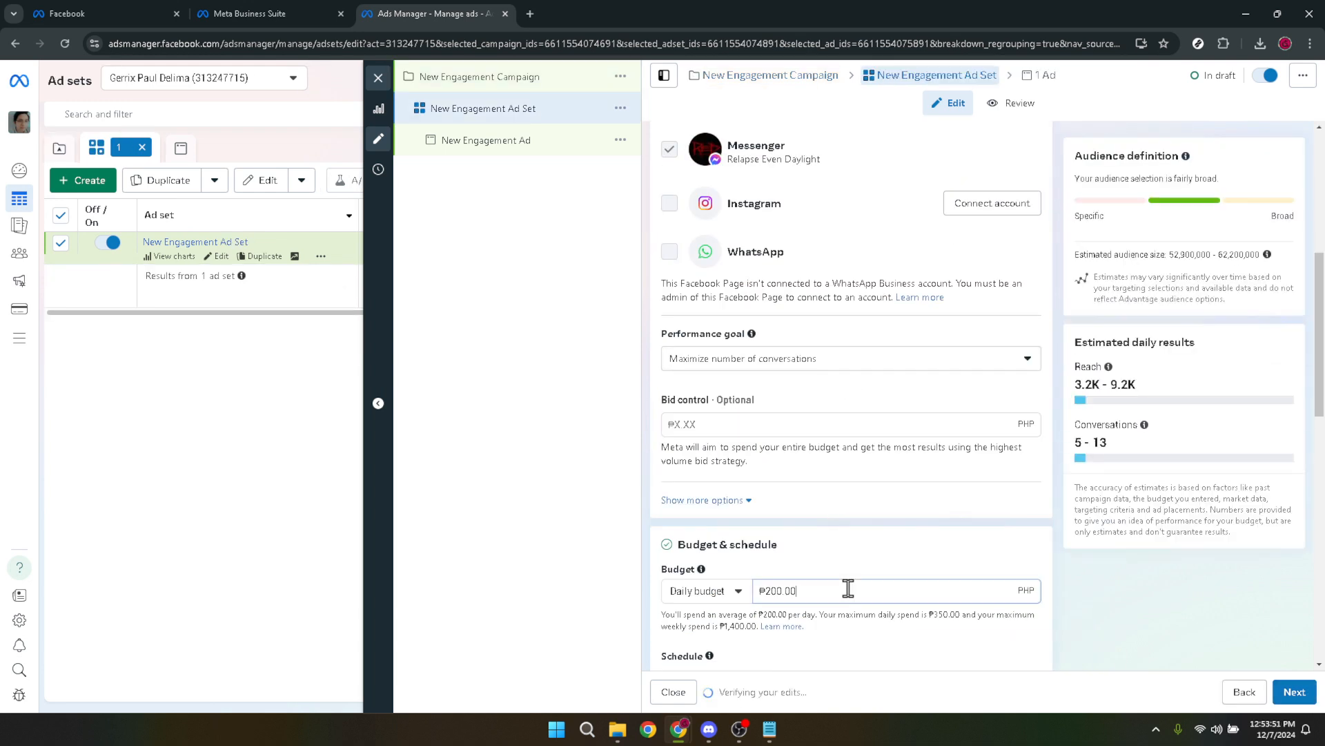
drag(843, 590, 760, 591)
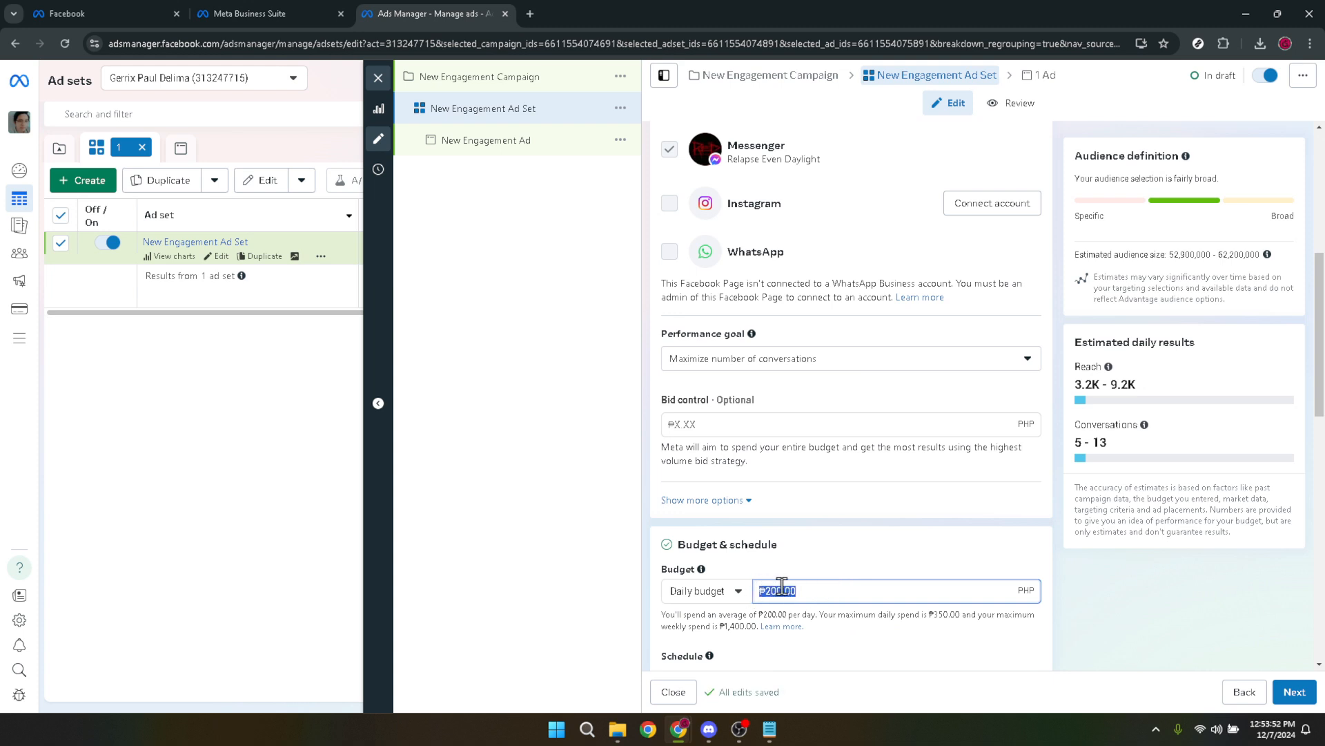
text(5)
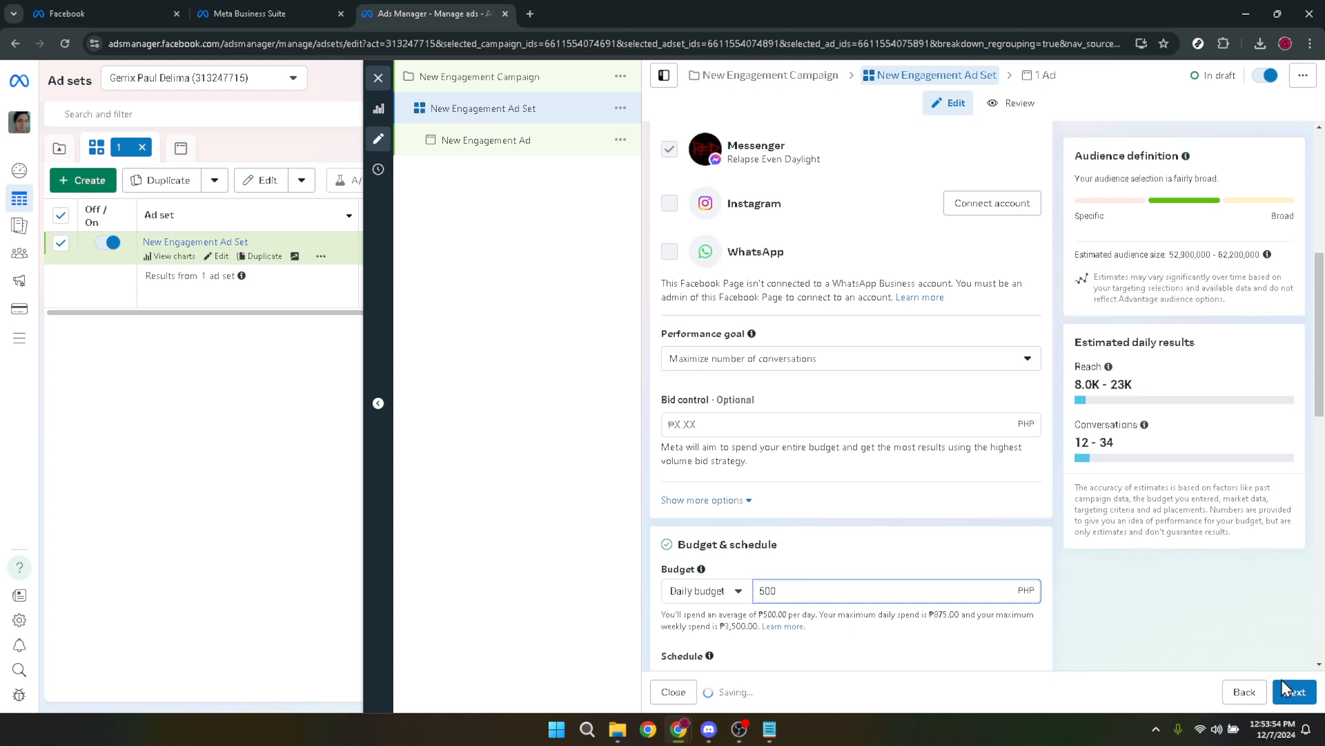
click(1293, 696)
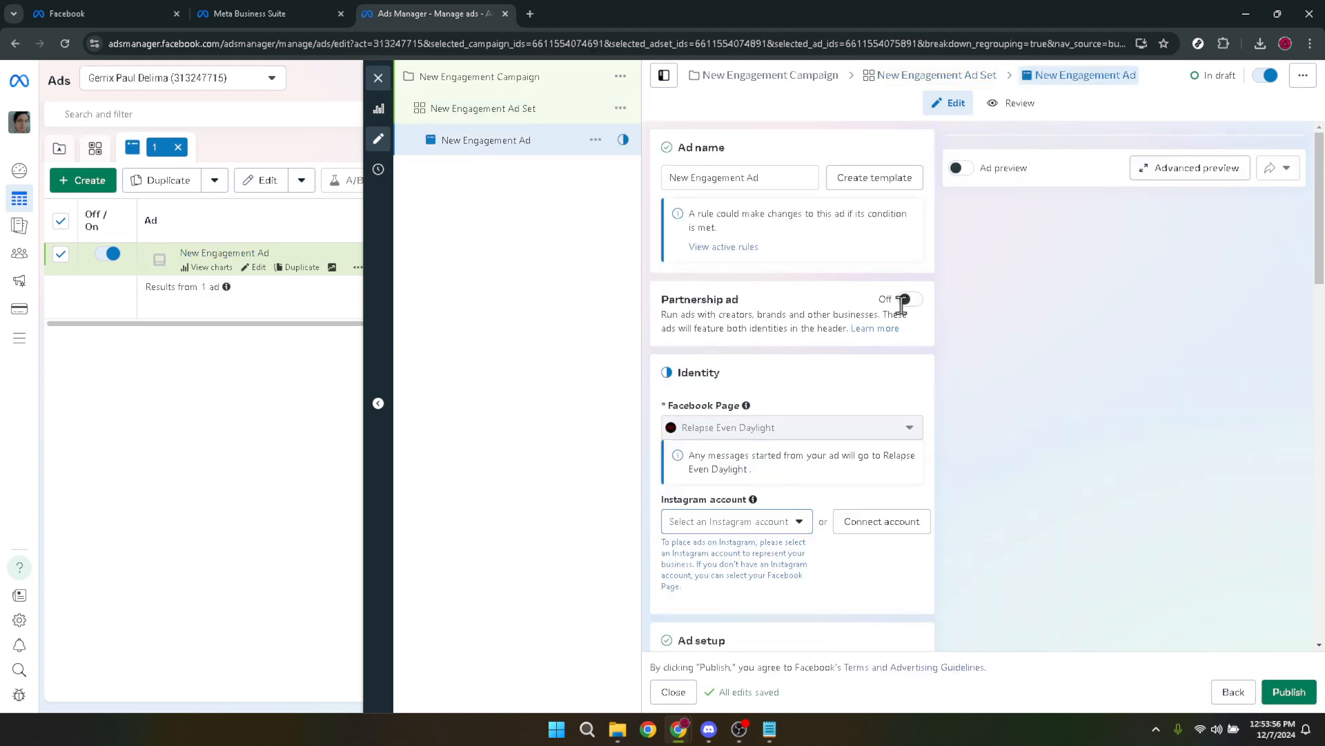
Start setting up the ad creative as a video ad.
scroll(890, 302, down, 3)
scroll(787, 403, down, 3)
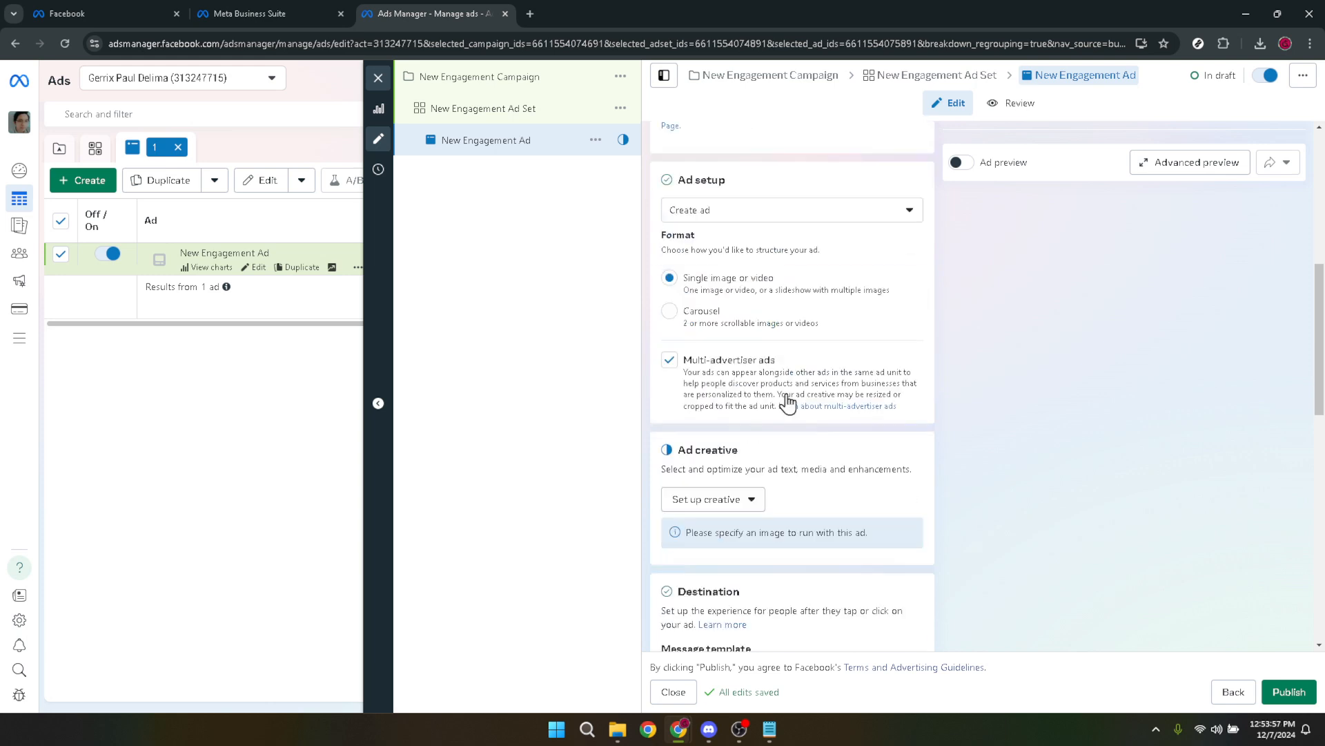
scroll(767, 414, down, 3)
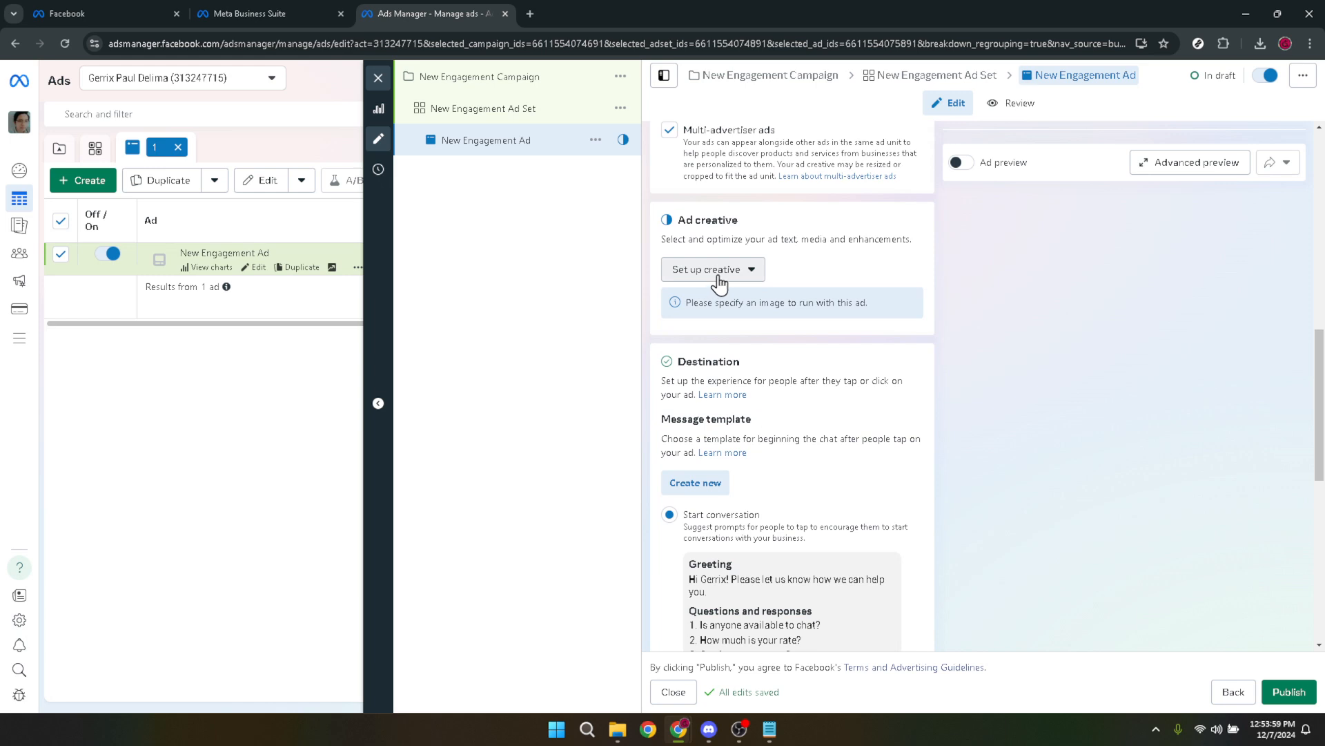
click(719, 281)
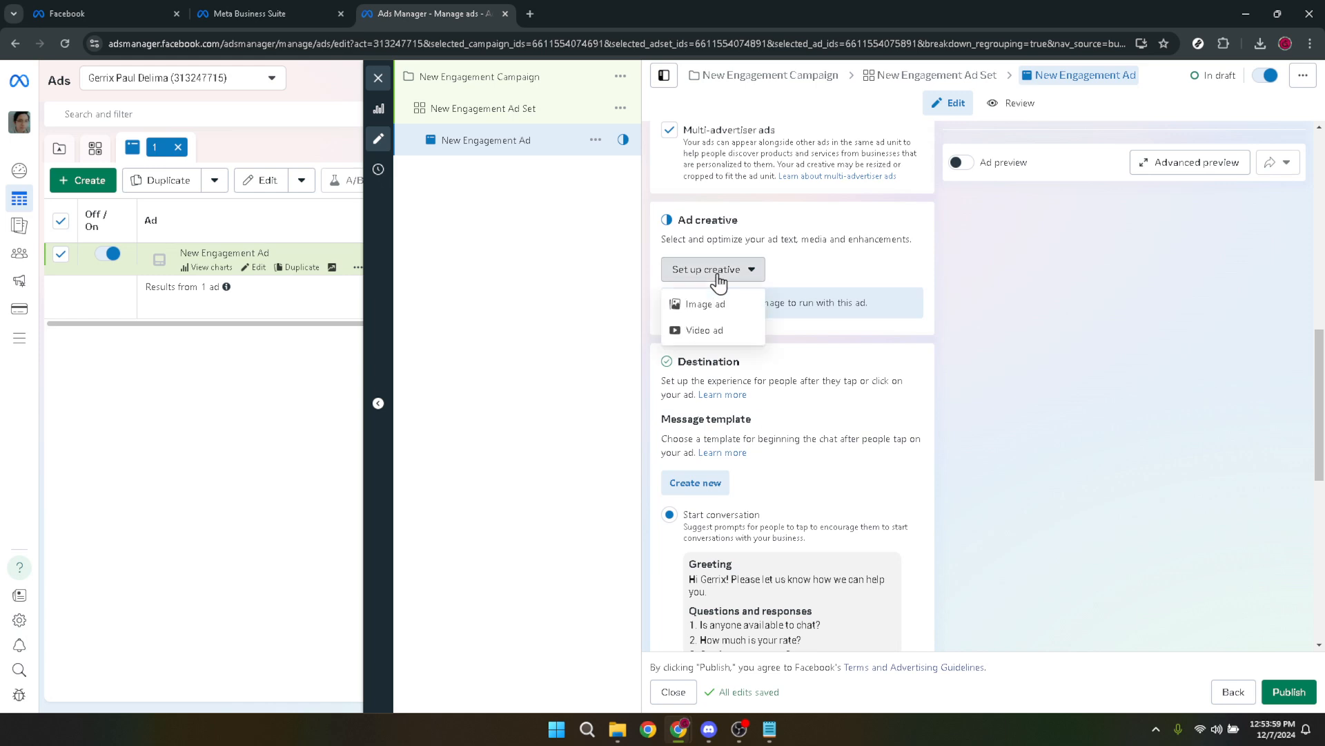
click(720, 333)
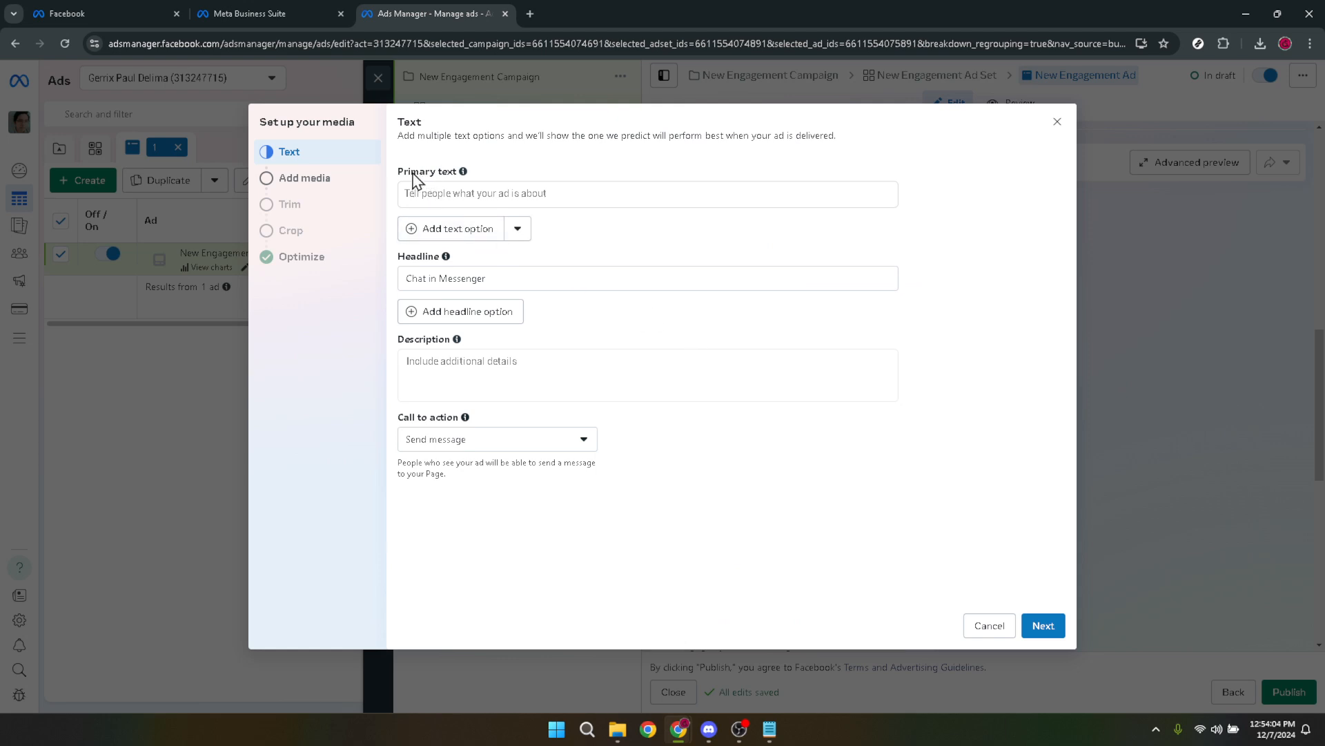
Enter "Sample Text" as the ad's primary text, keep the default headline and proceed to media selection.
click(438, 193)
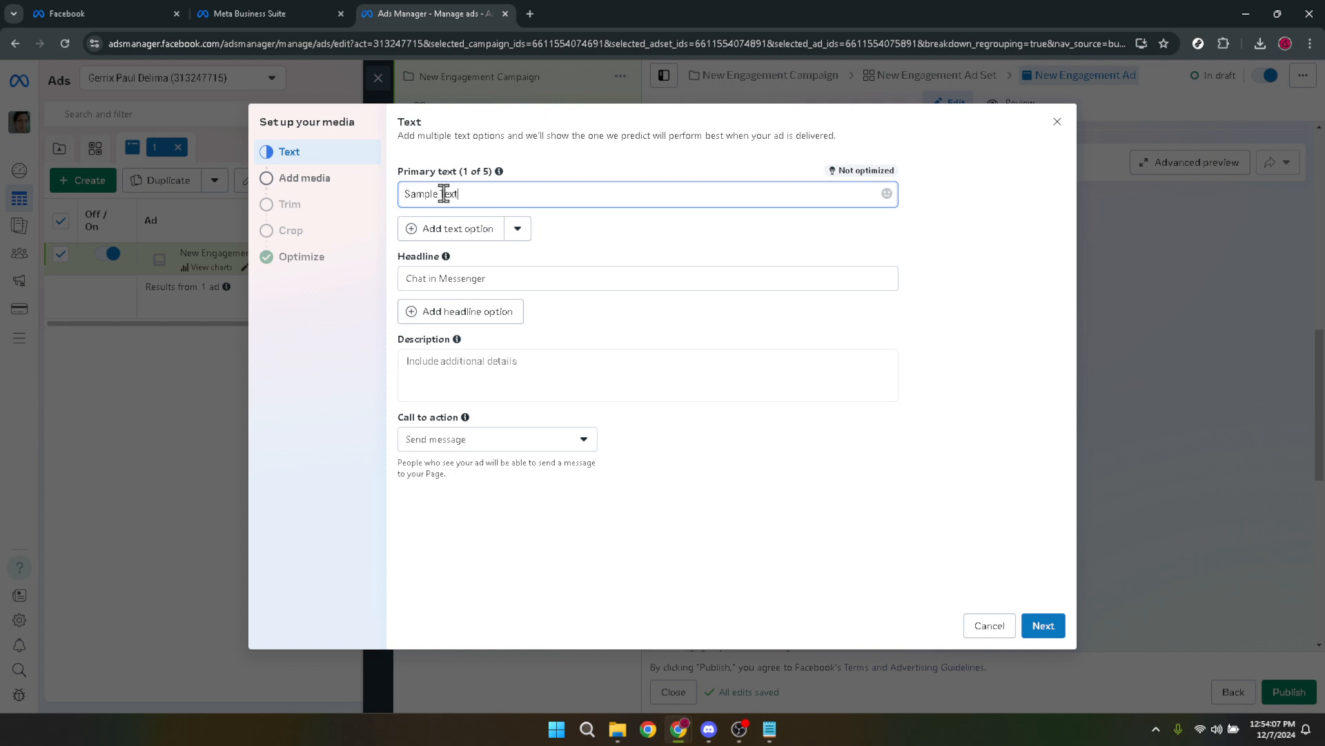
click(502, 280)
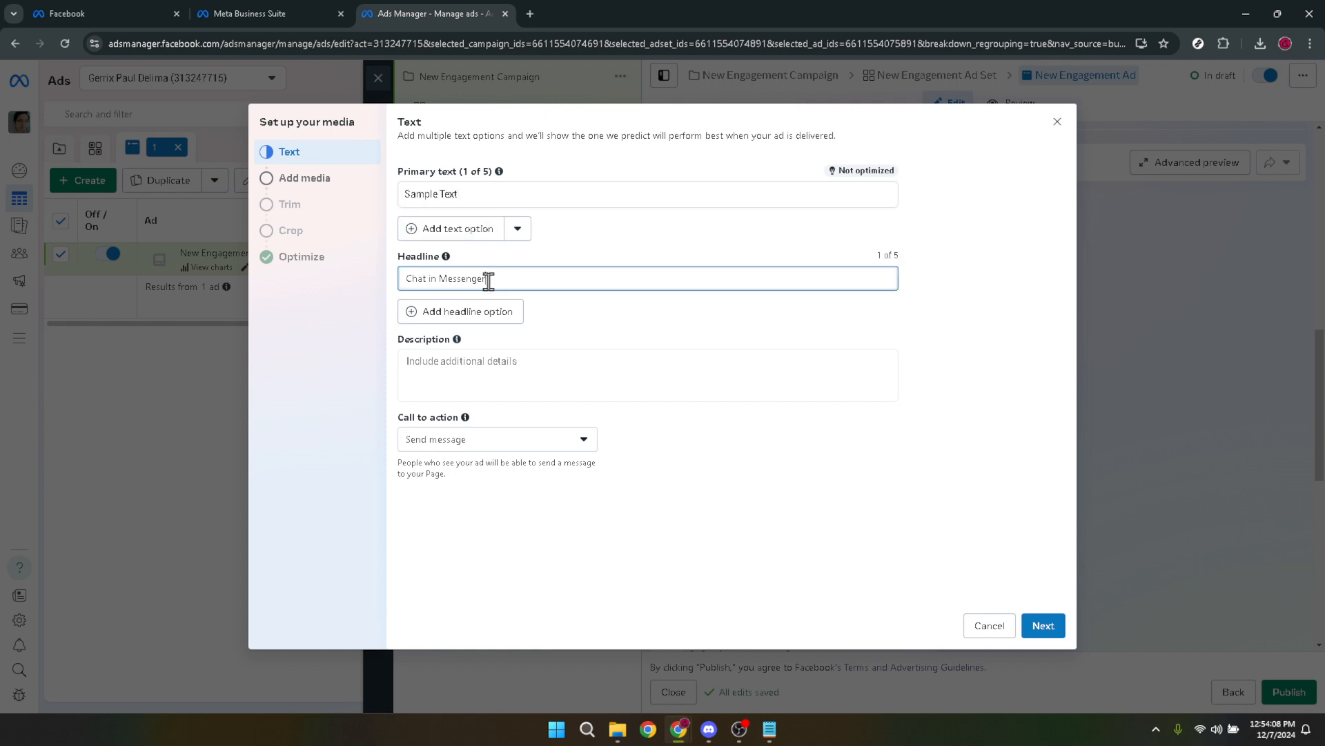
key(ctrl+a)
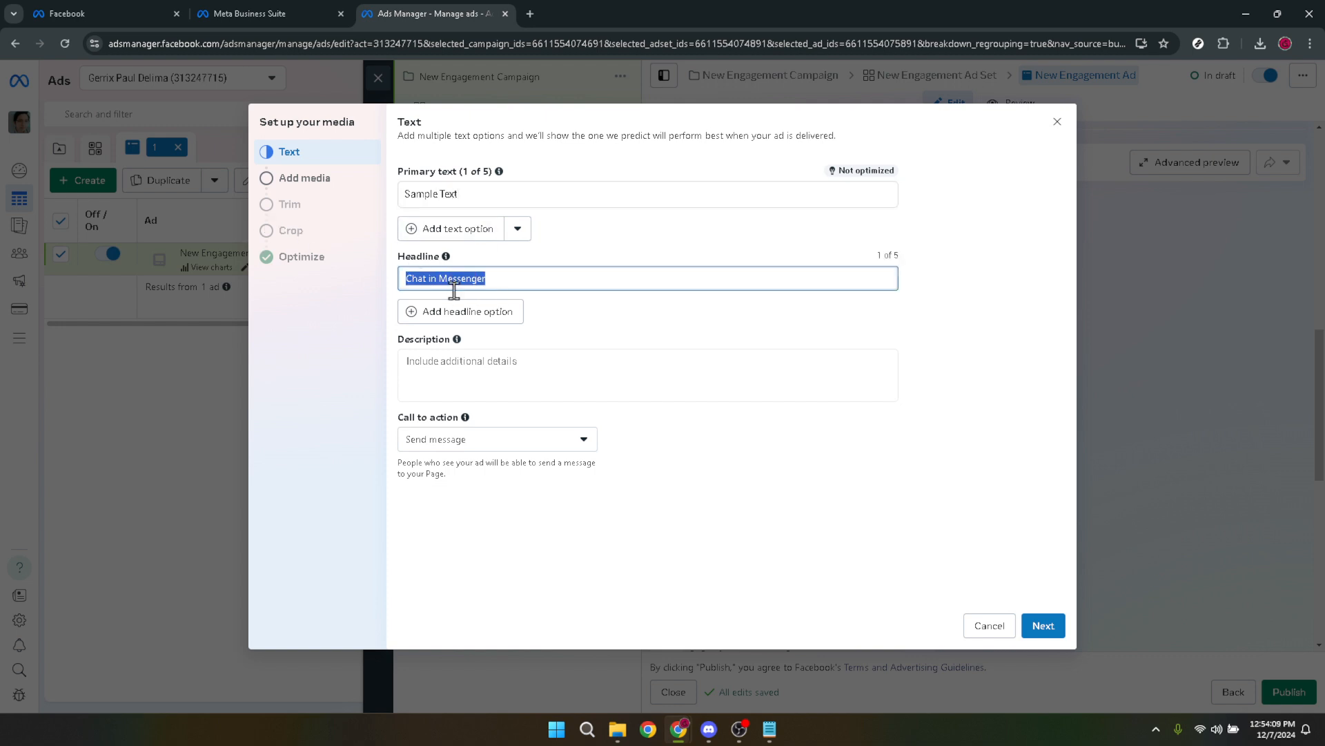
click(881, 561)
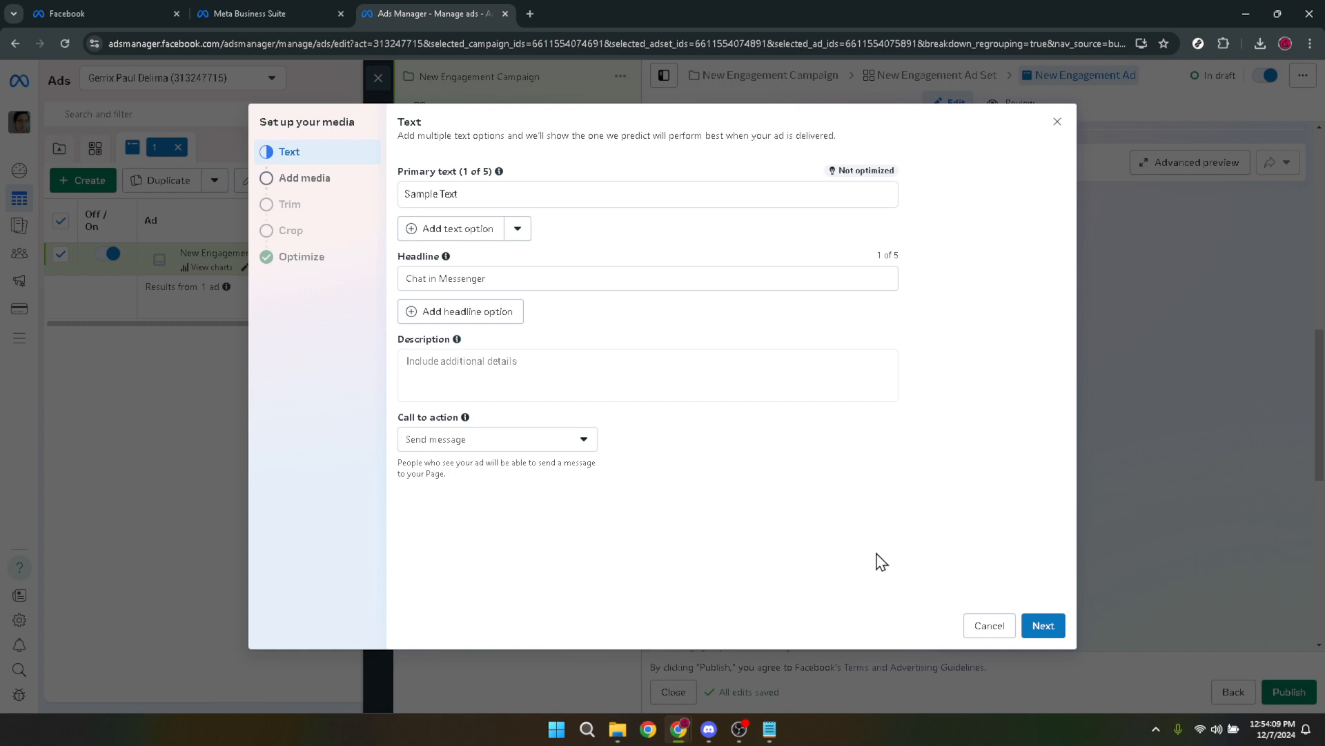
click(1036, 618)
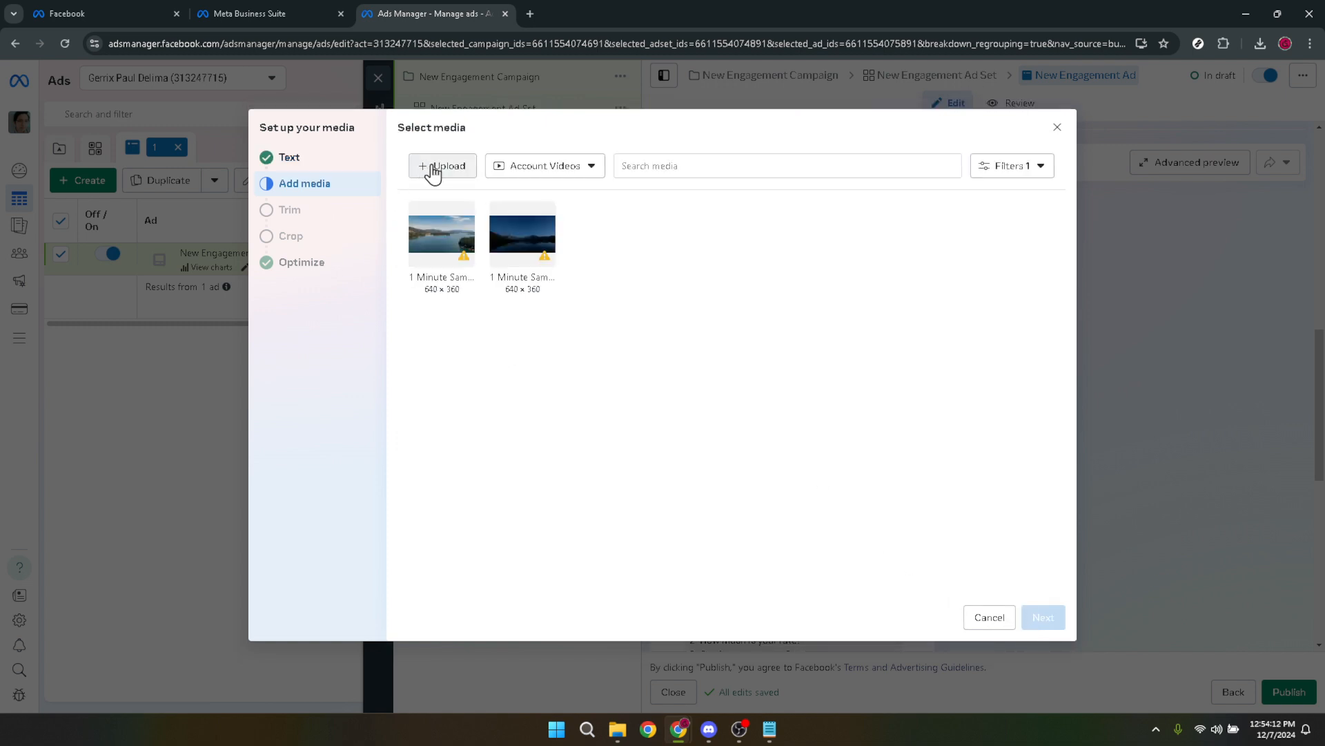
Upload the file "1 Minute Sample Video" from Downloads as the ad's media and proceed to trimming.
click(437, 169)
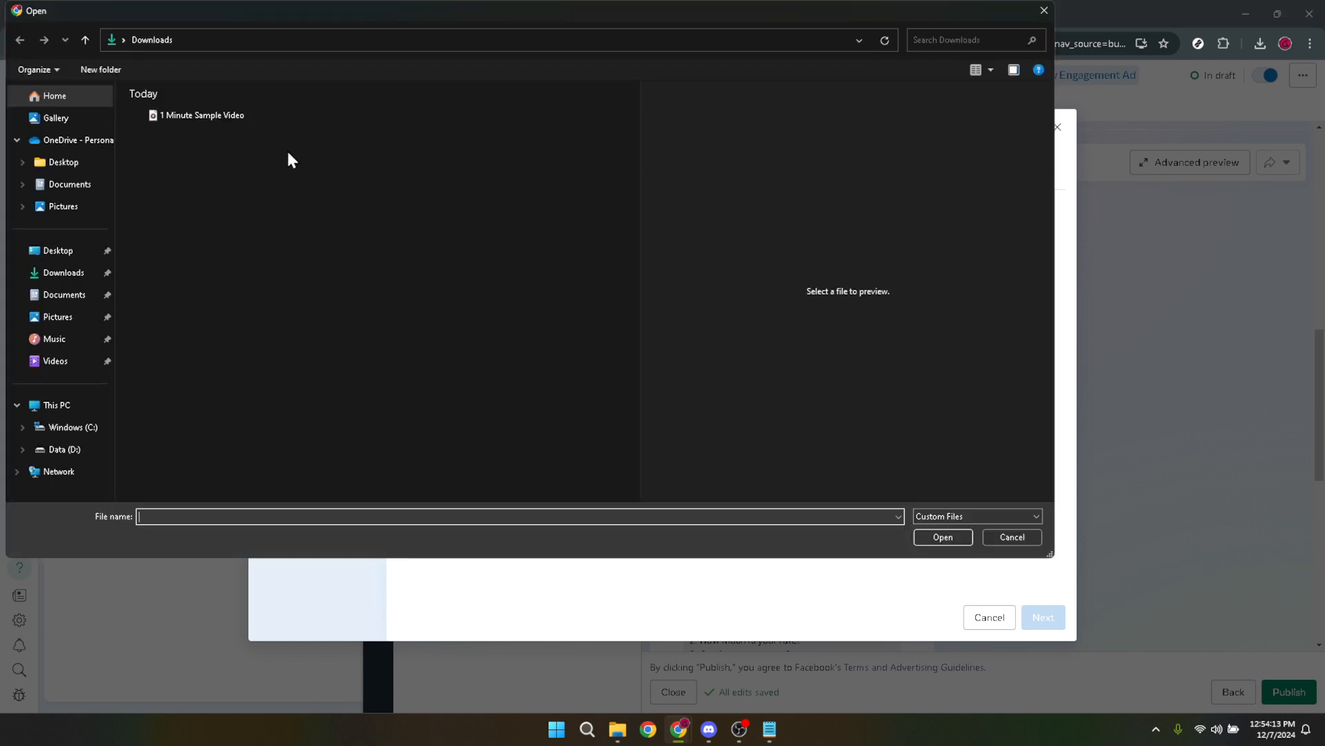
click(194, 116)
double_click(193, 116)
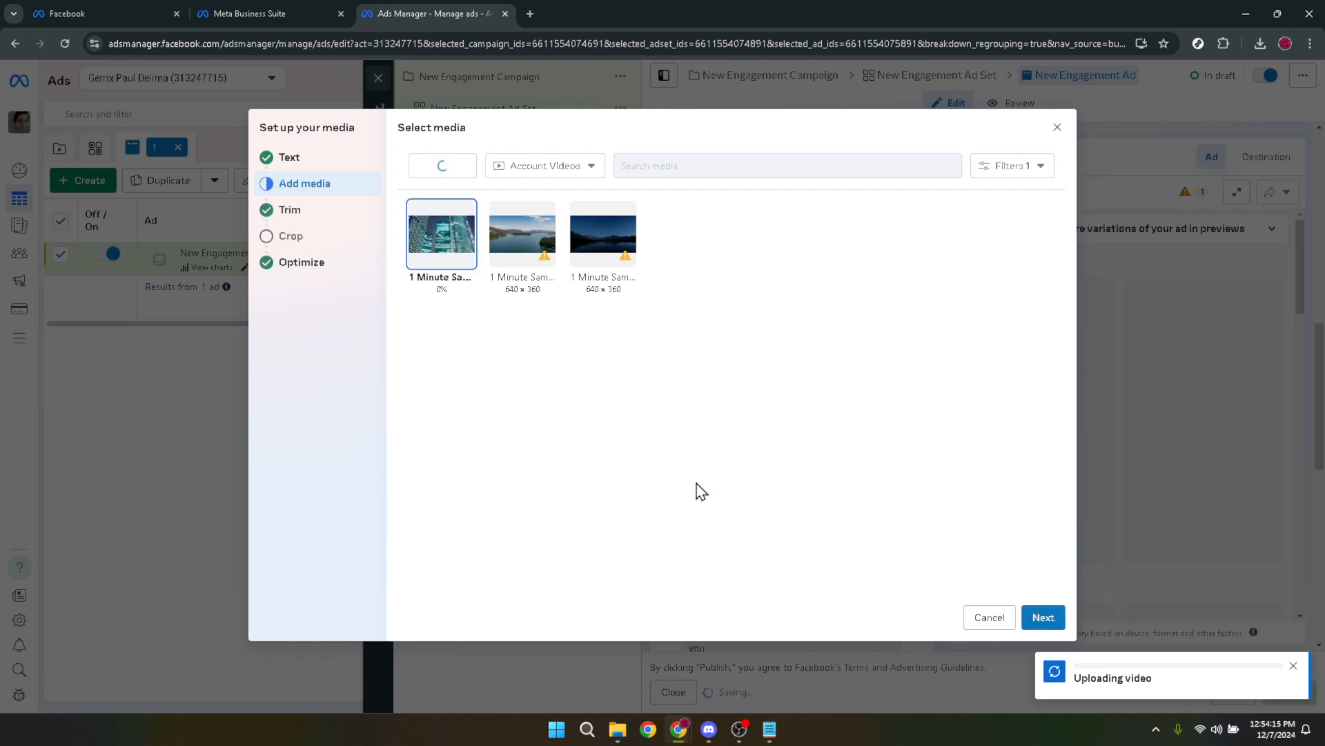
click(1046, 619)
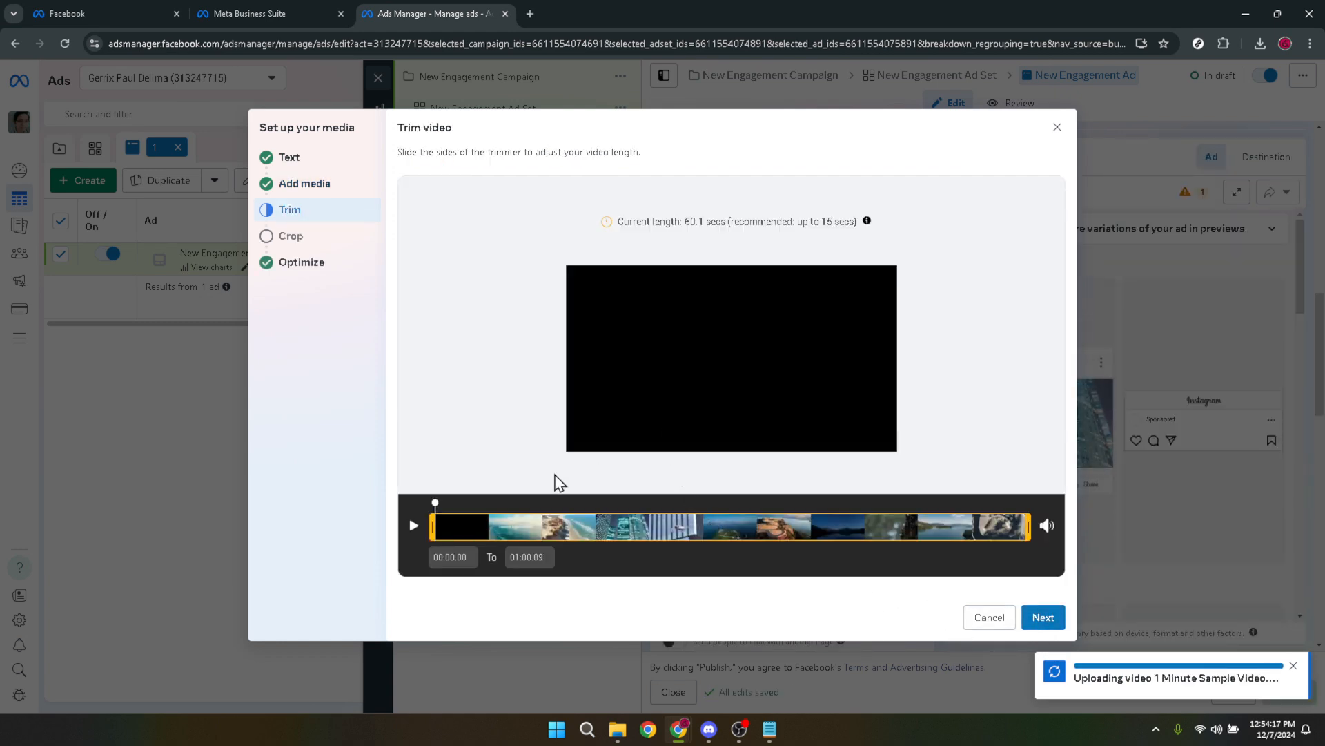
Trim the video to run from about 6.8 to 38.6 seconds and proceed to the crop settings.
drag(434, 525, 498, 528)
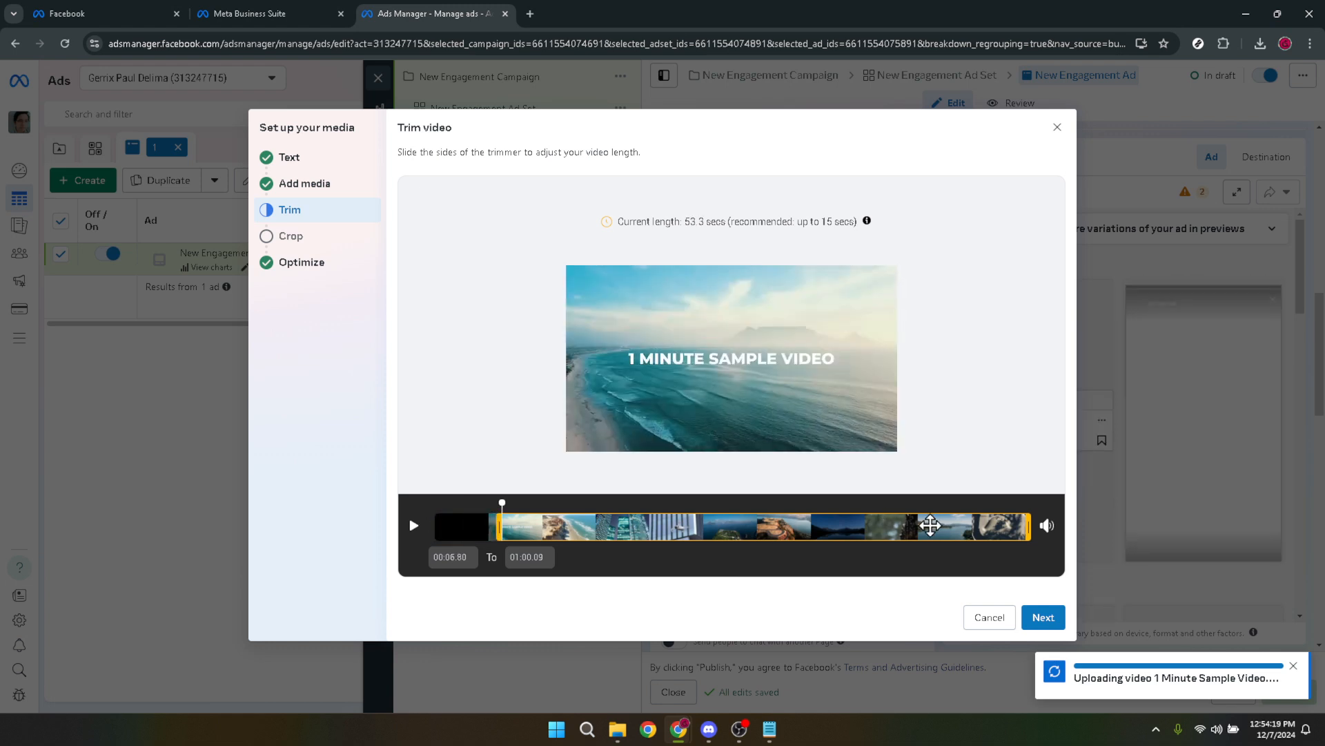
drag(1031, 532, 820, 529)
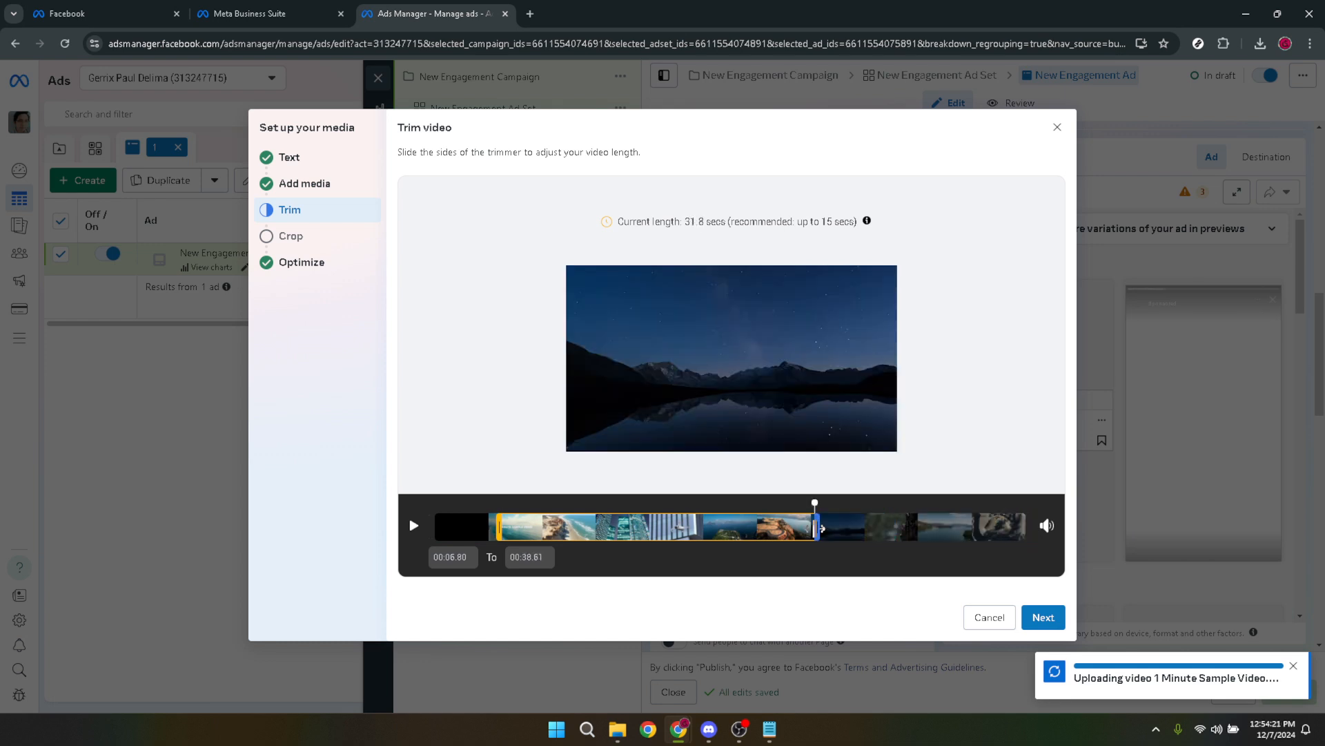
click(1045, 619)
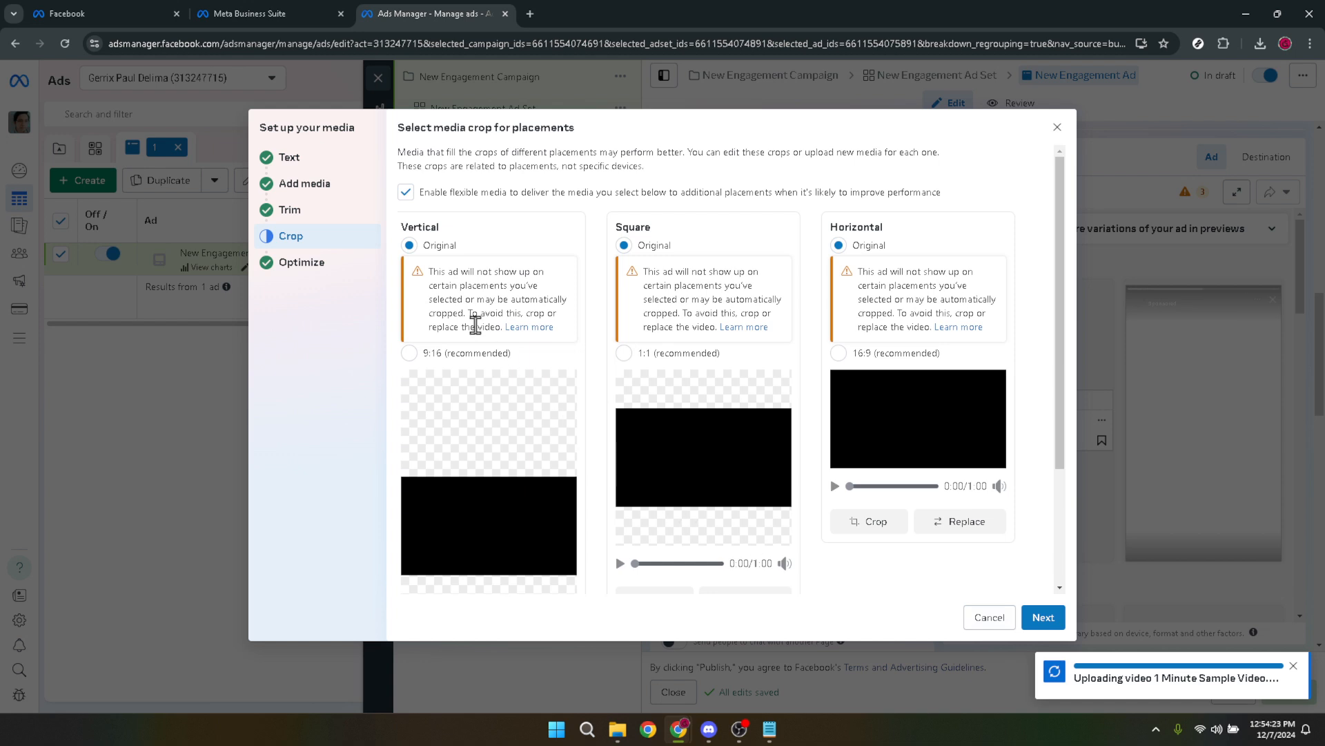
Turn off flexible media, set the vertical placement crop to 9:16, keep square and horizontal at original, and proceed to the optimization settings.
scroll(517, 297, down, 2)
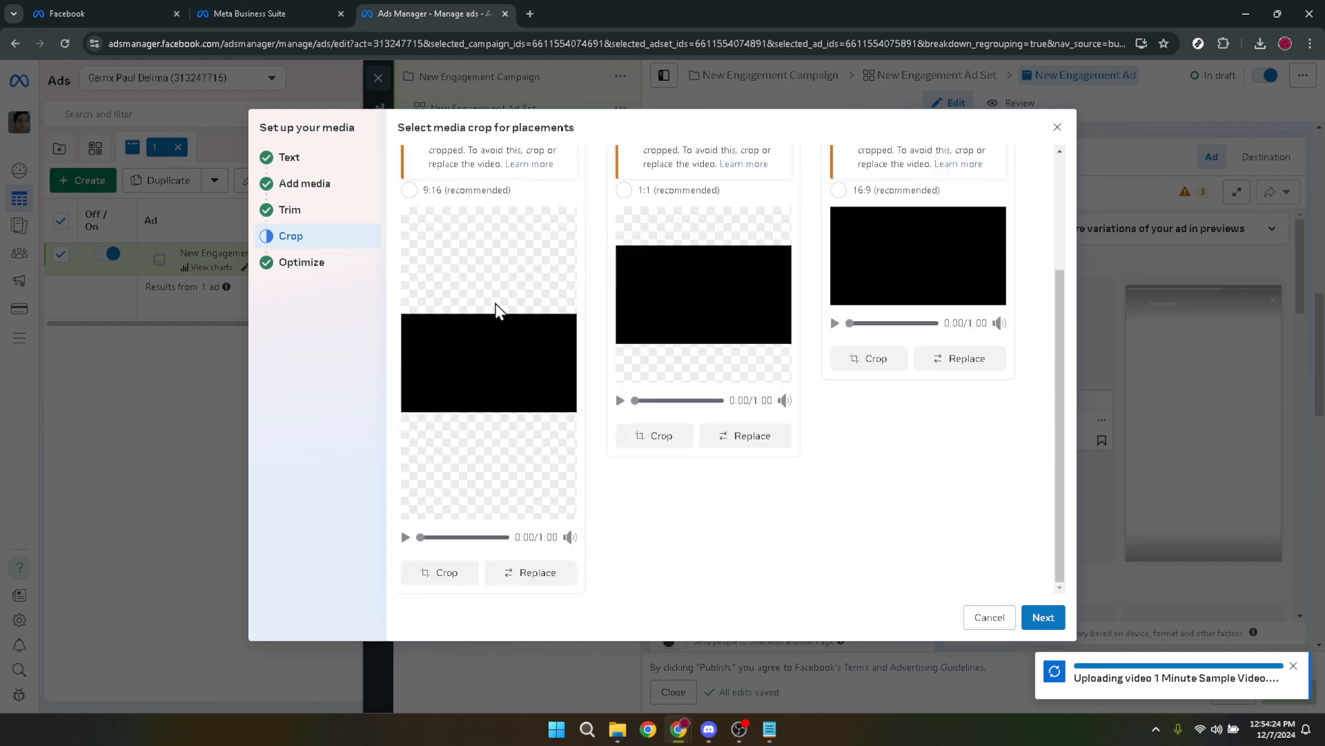
scroll(498, 311, up, 2)
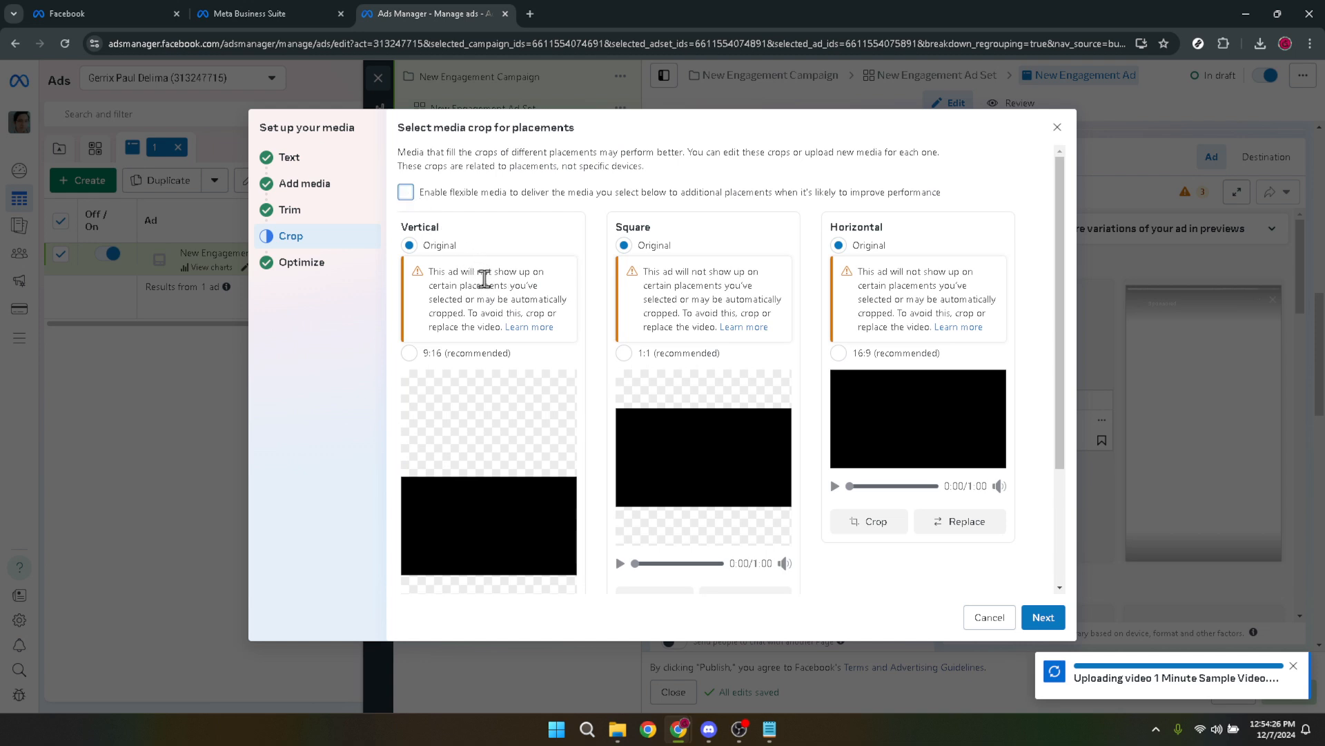
click(414, 357)
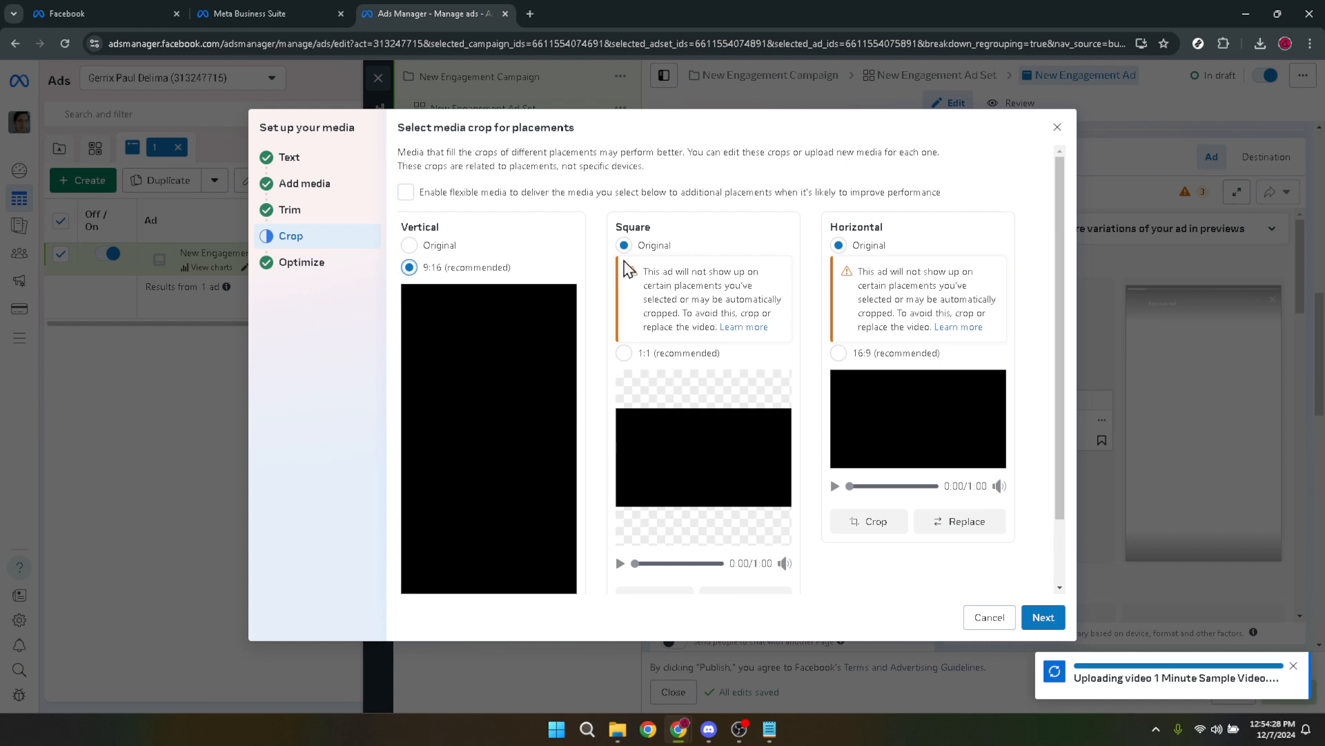
scroll(670, 404, down, 1)
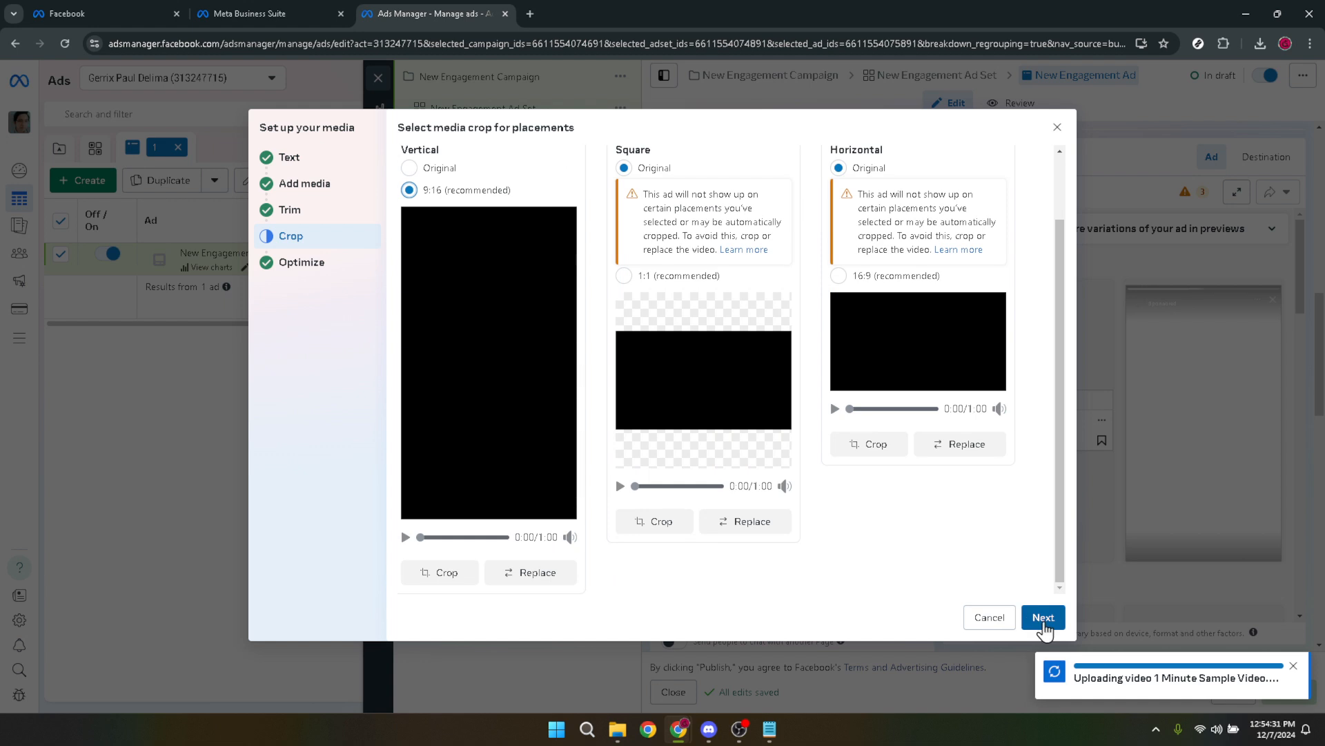
scroll(948, 514, up, 2)
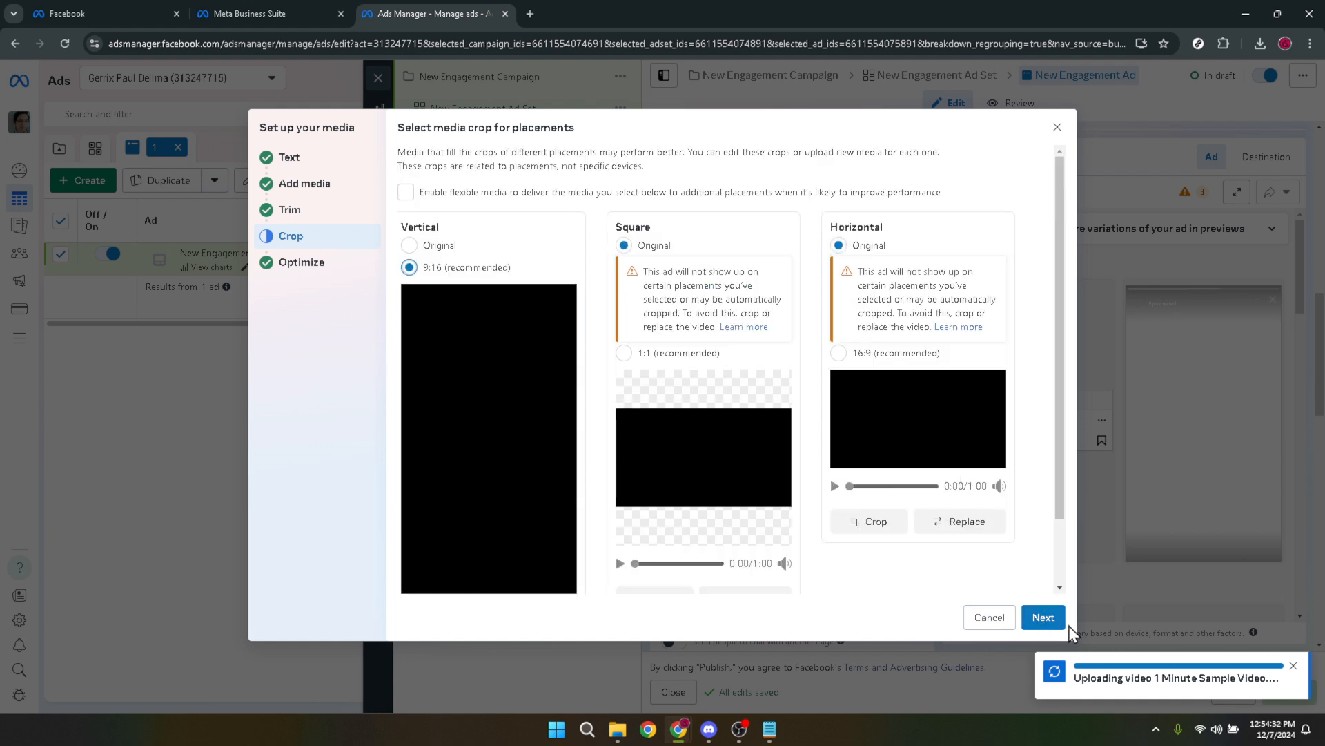
click(1041, 618)
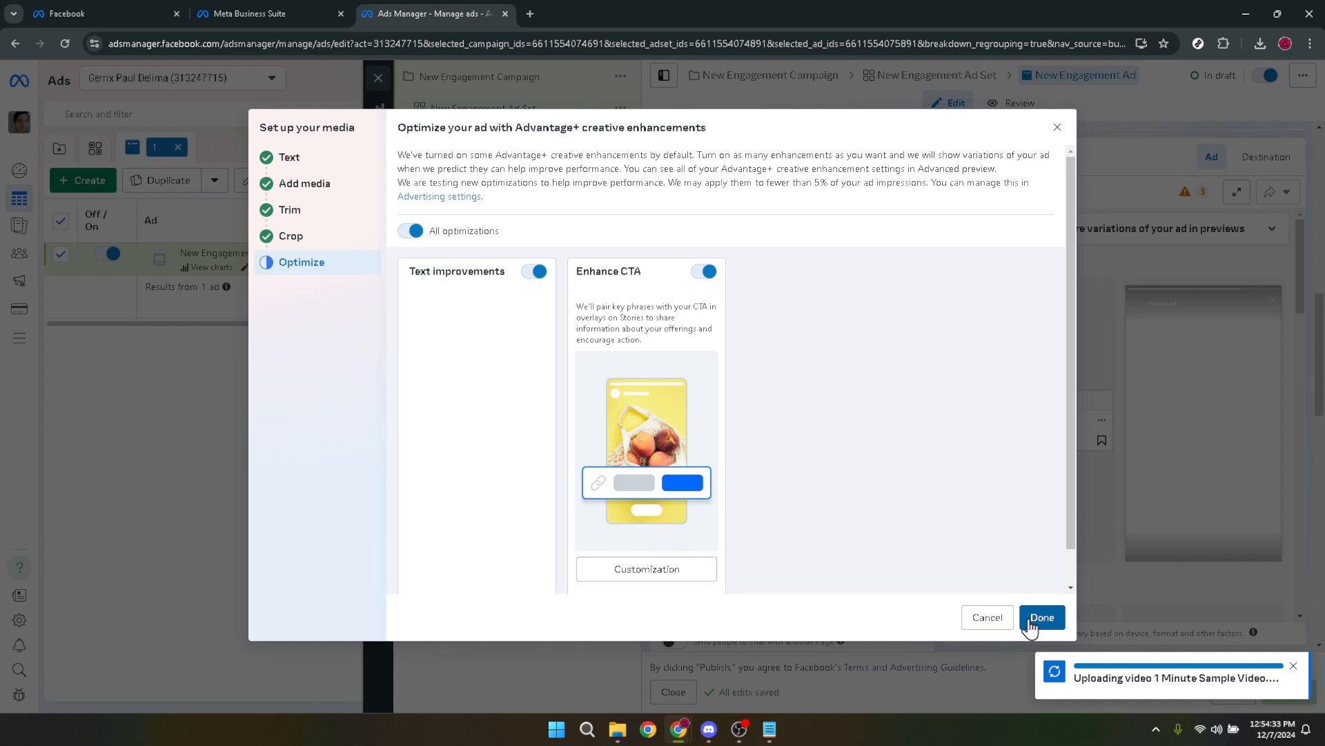
Finish the media setup with the default Advantage+ creative enhancements and publish the engagement ad.
click(1041, 619)
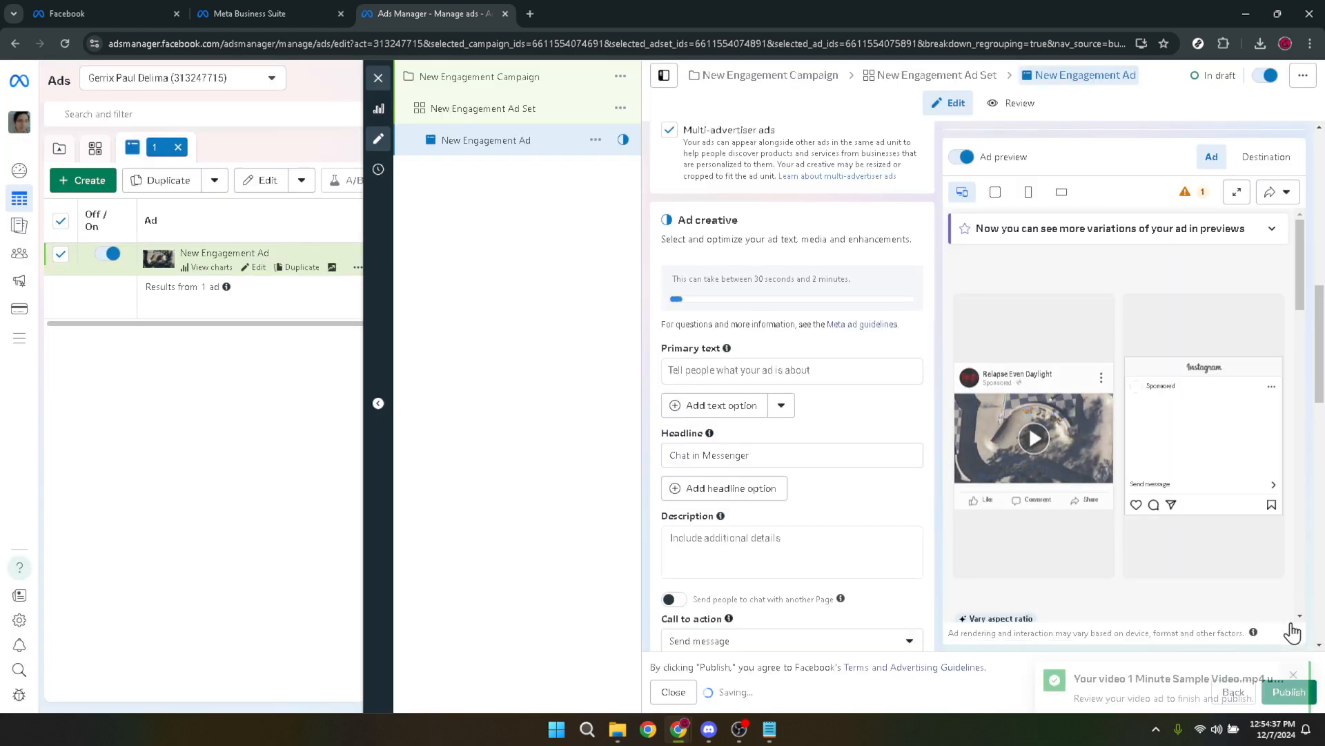
click(1292, 623)
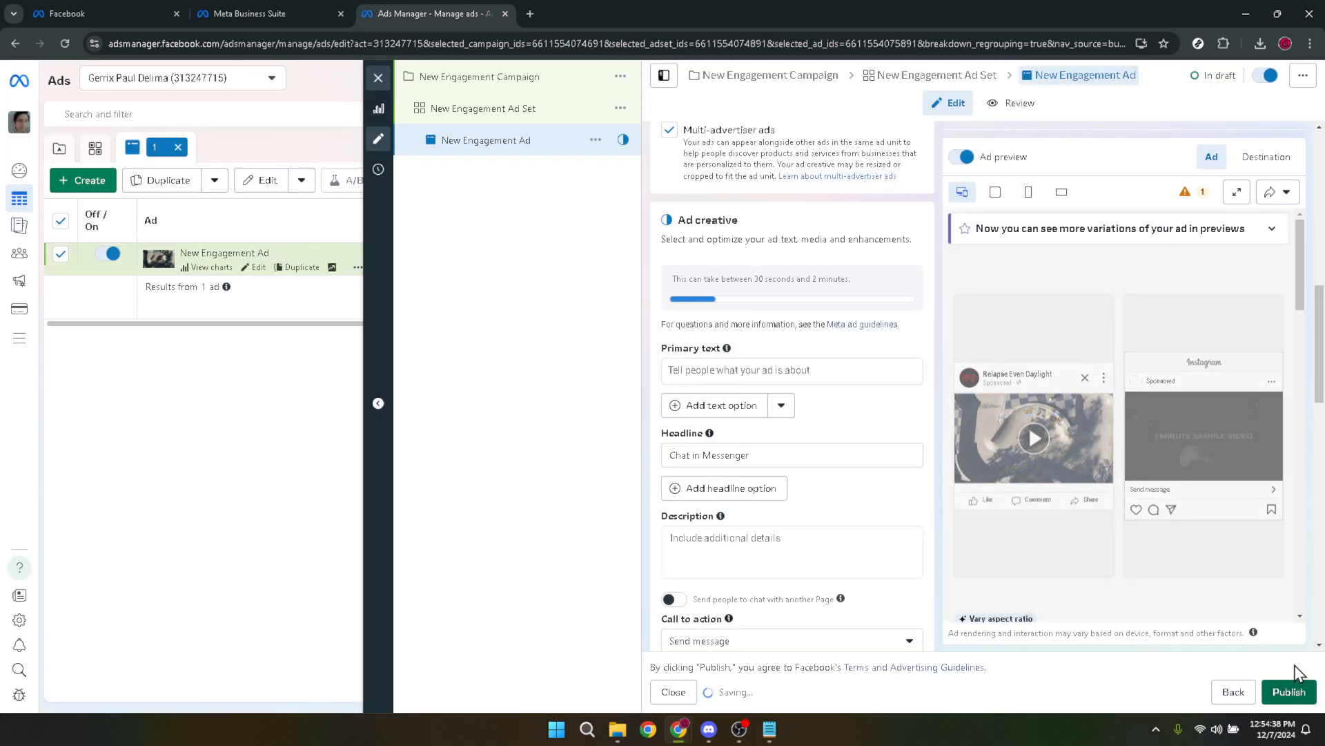
click(1282, 694)
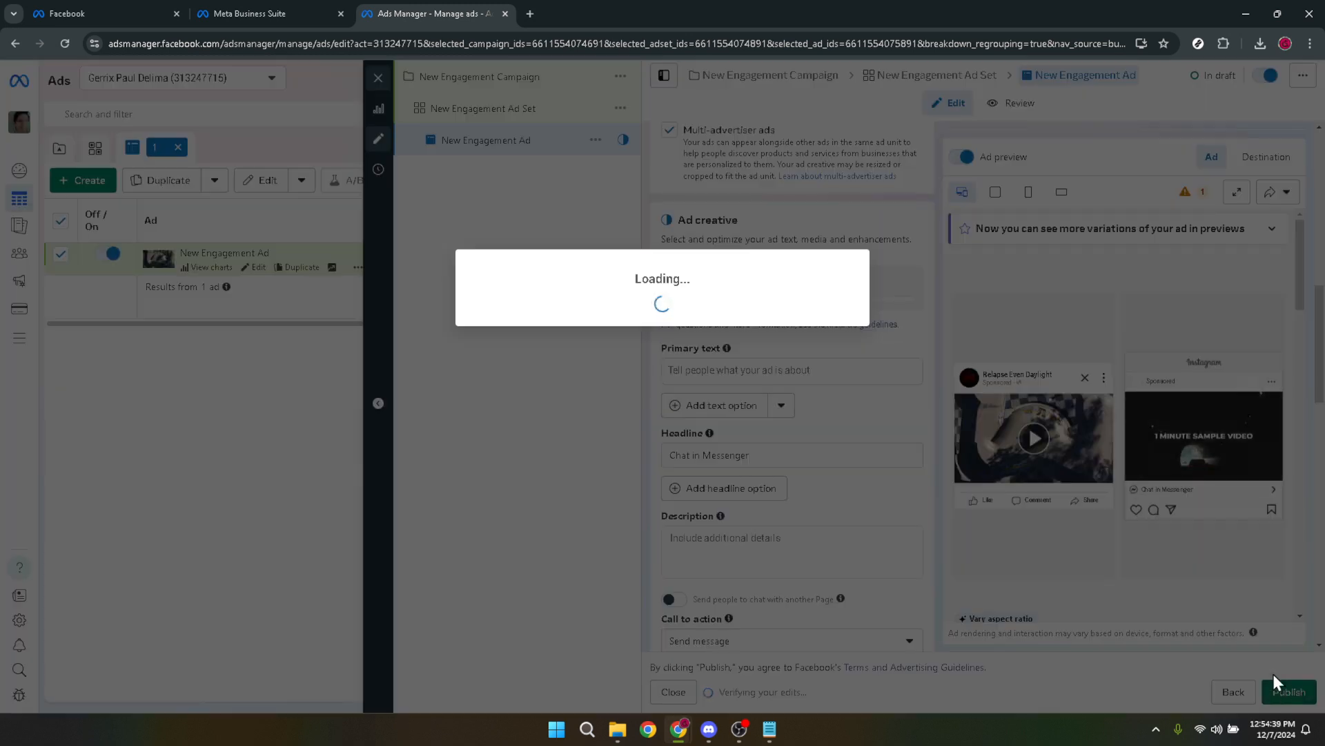